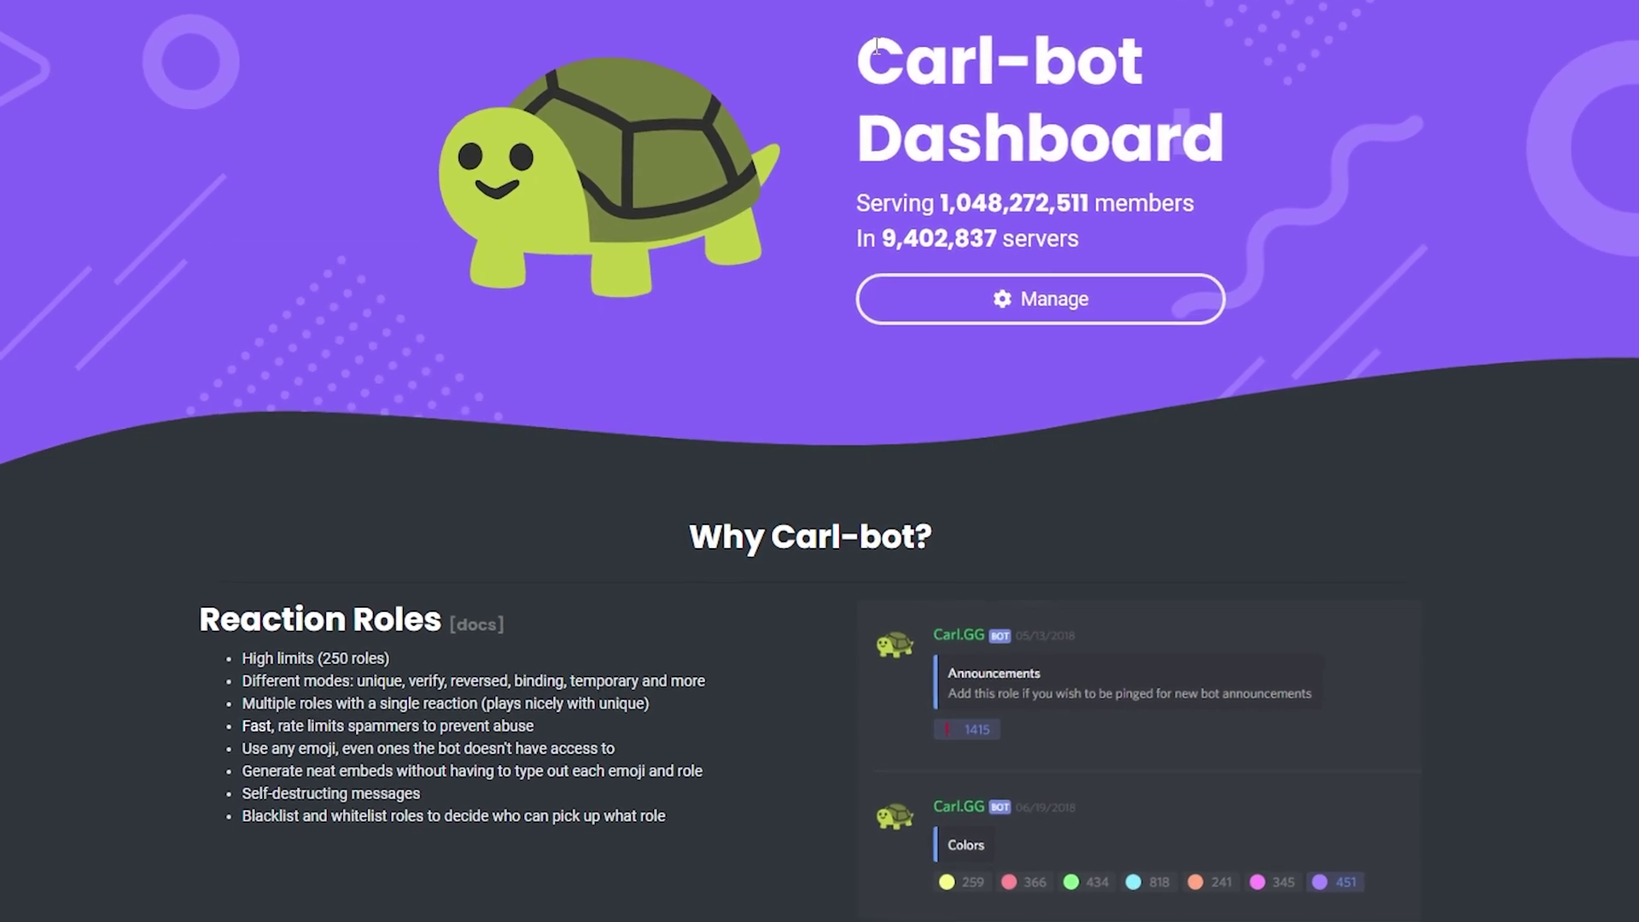
pyautogui.moveTo(876, 47); pyautogui.dragTo(1142, 77)
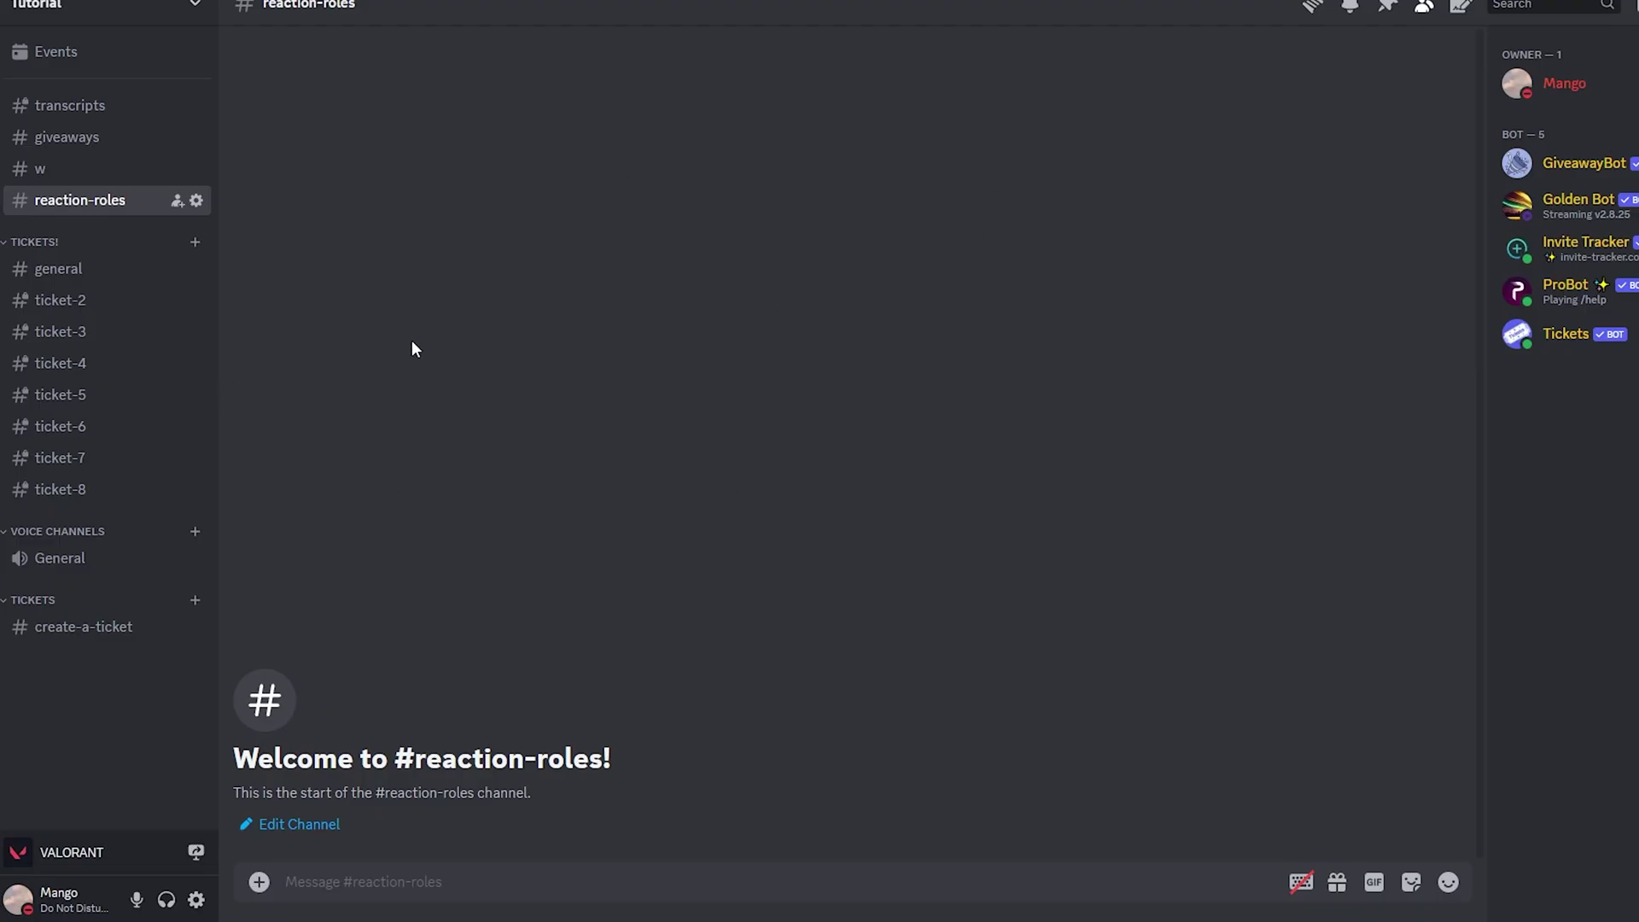
# Open the Tutorial server's settings and review its list of roles.
pyautogui.click(175, 16)
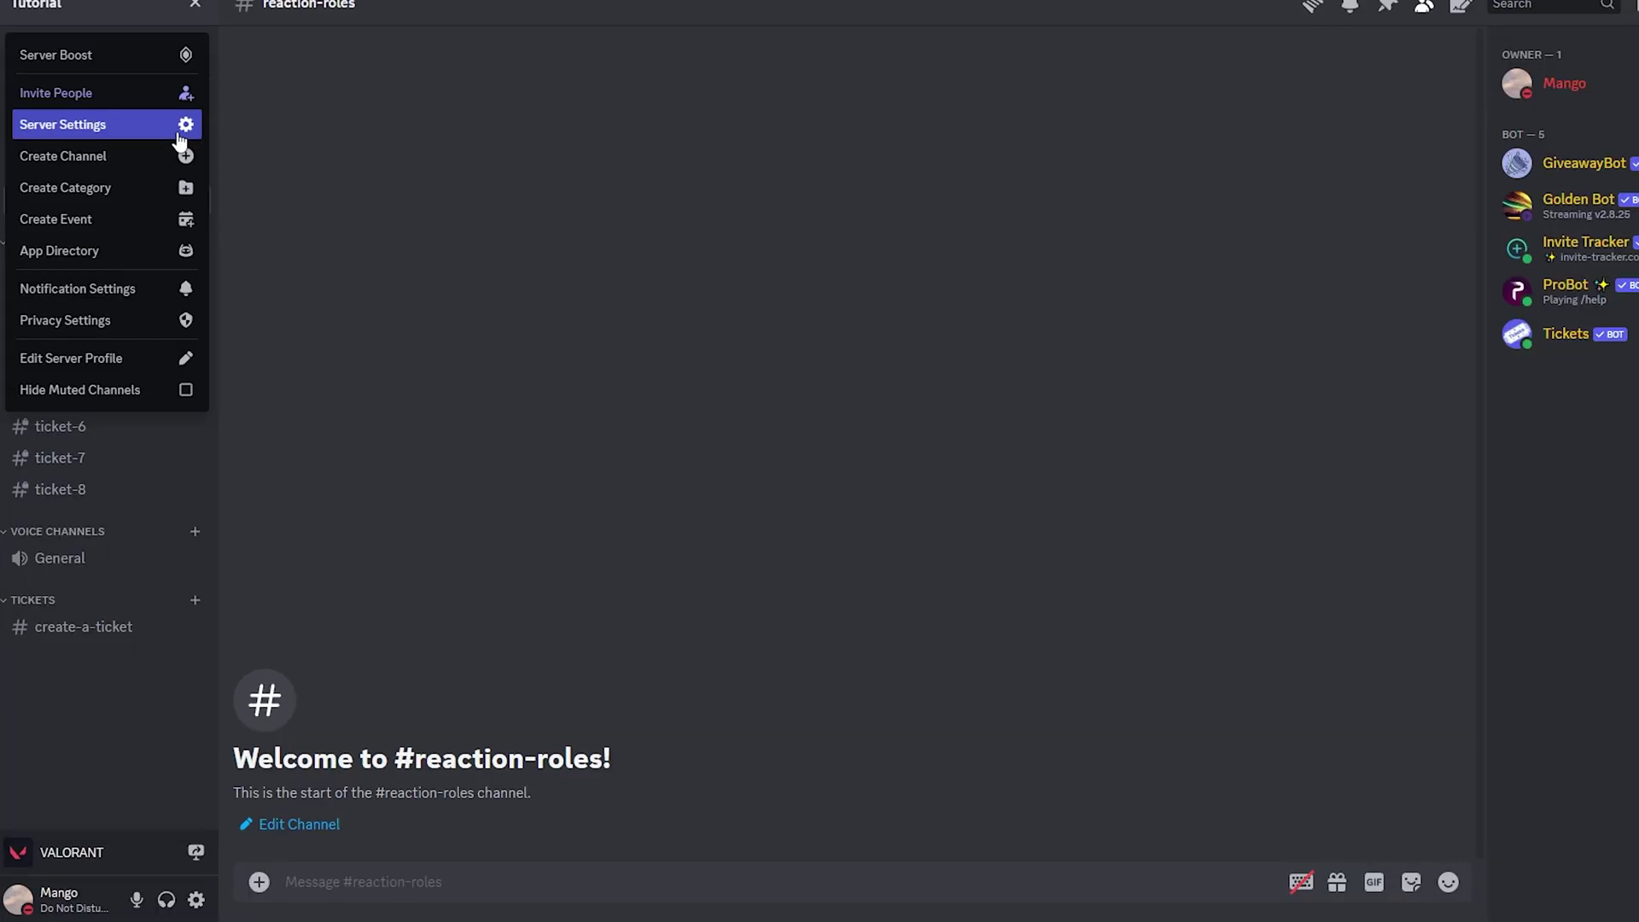
pyautogui.click(271, 244)
pyautogui.click(403, 110)
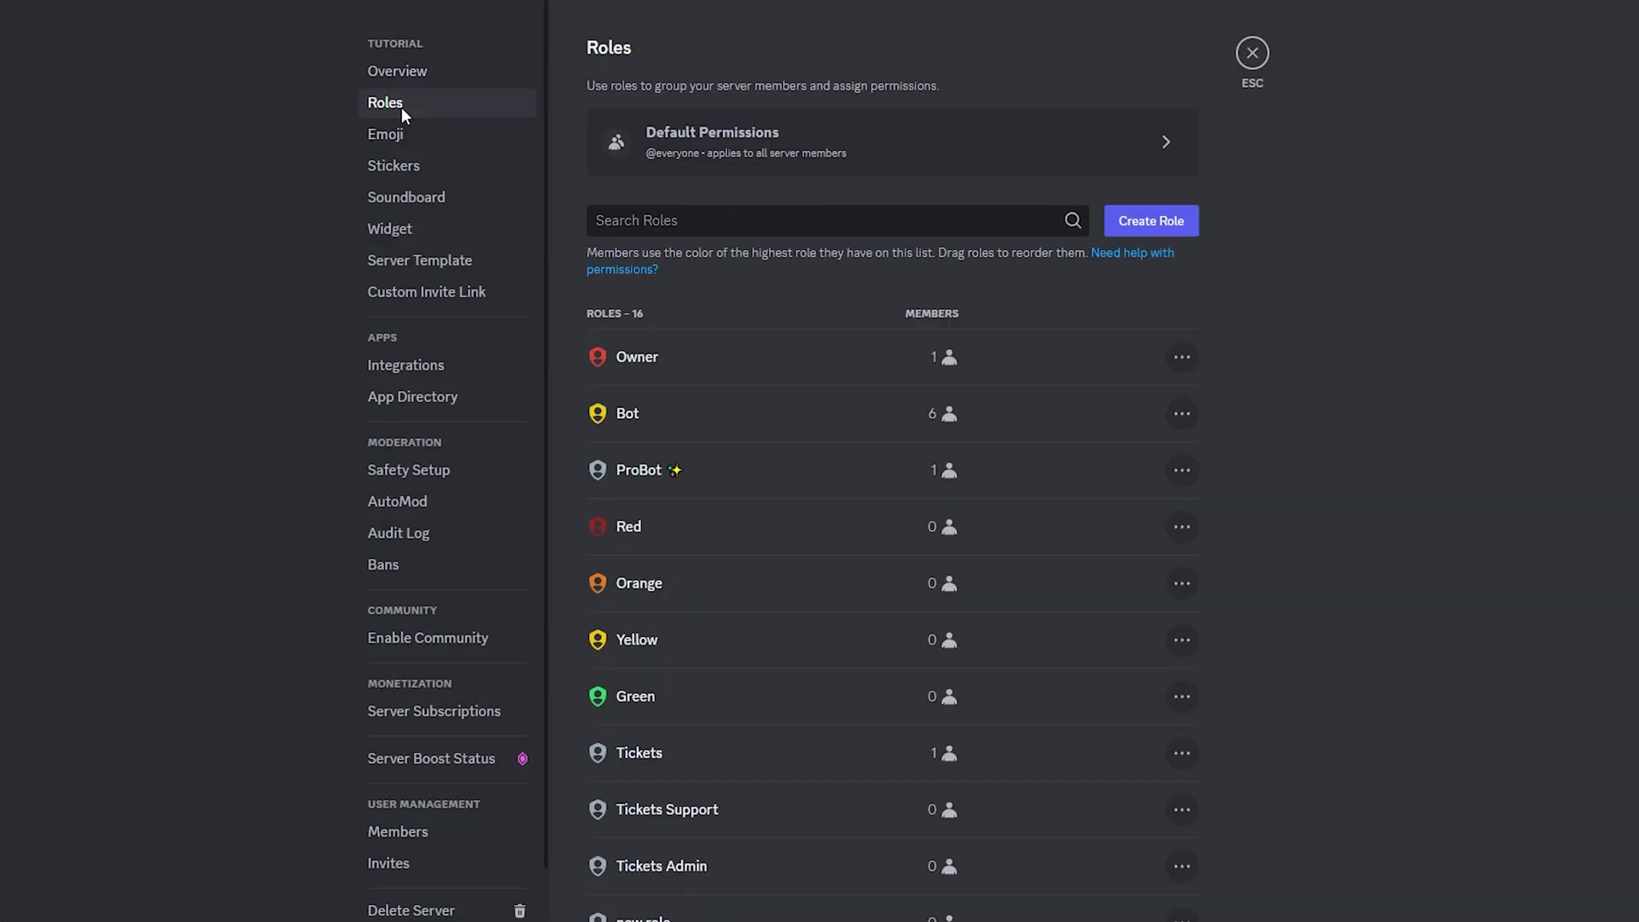
pyautogui.scroll(-1, 688, 478)
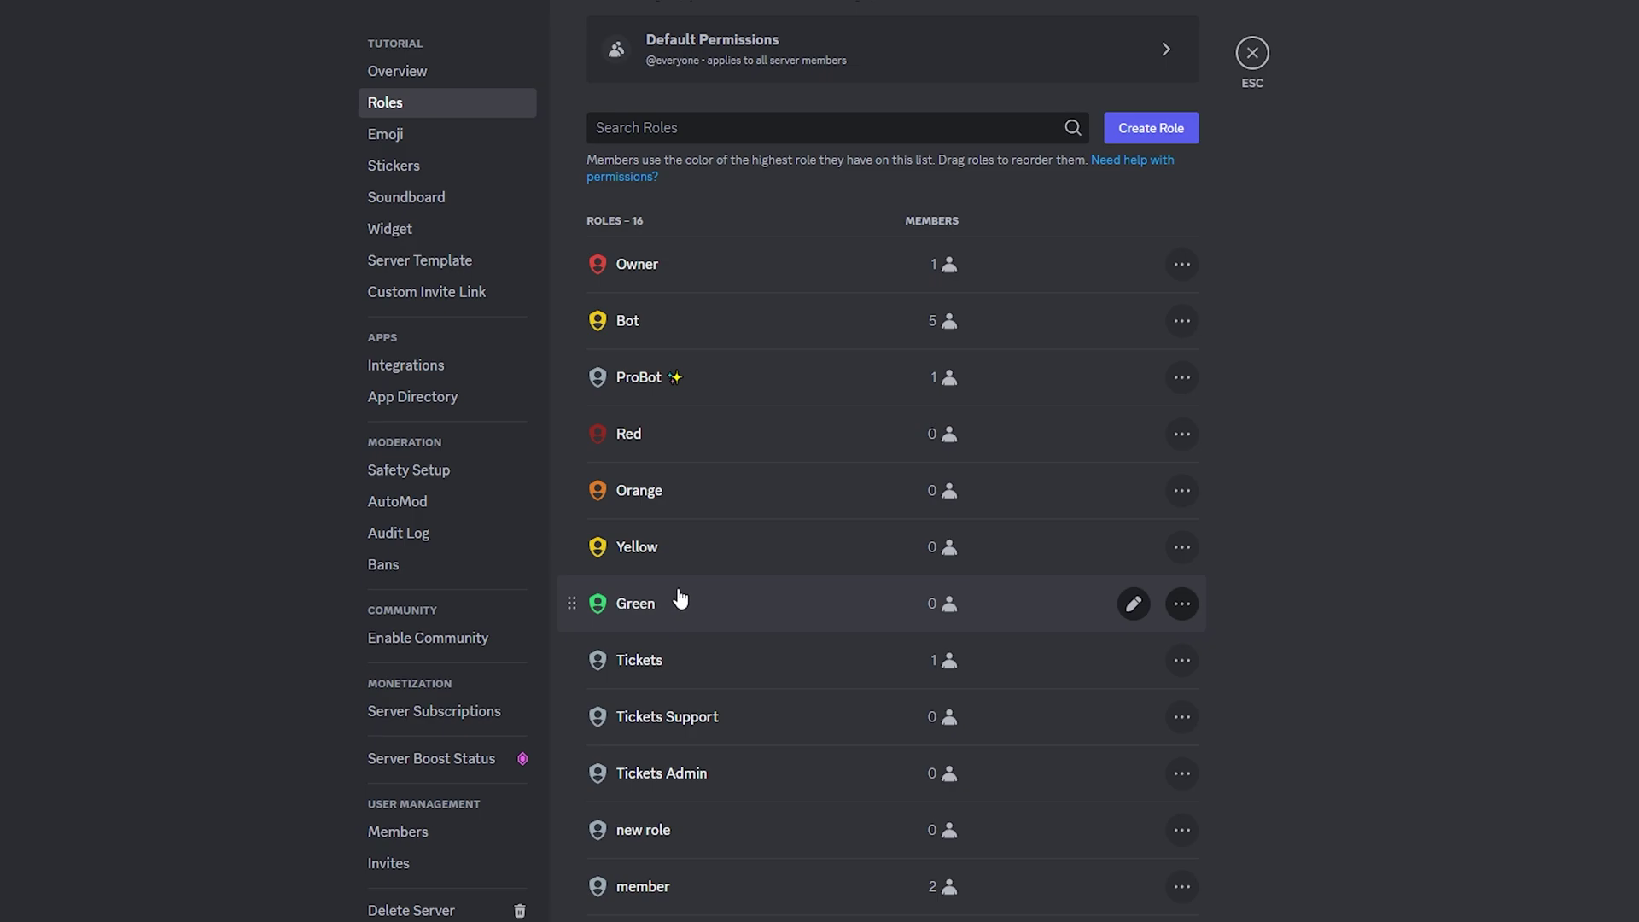
# Create a new server role named Blue, give it the dark blue color, and save the changes.
pyautogui.click(1135, 133)
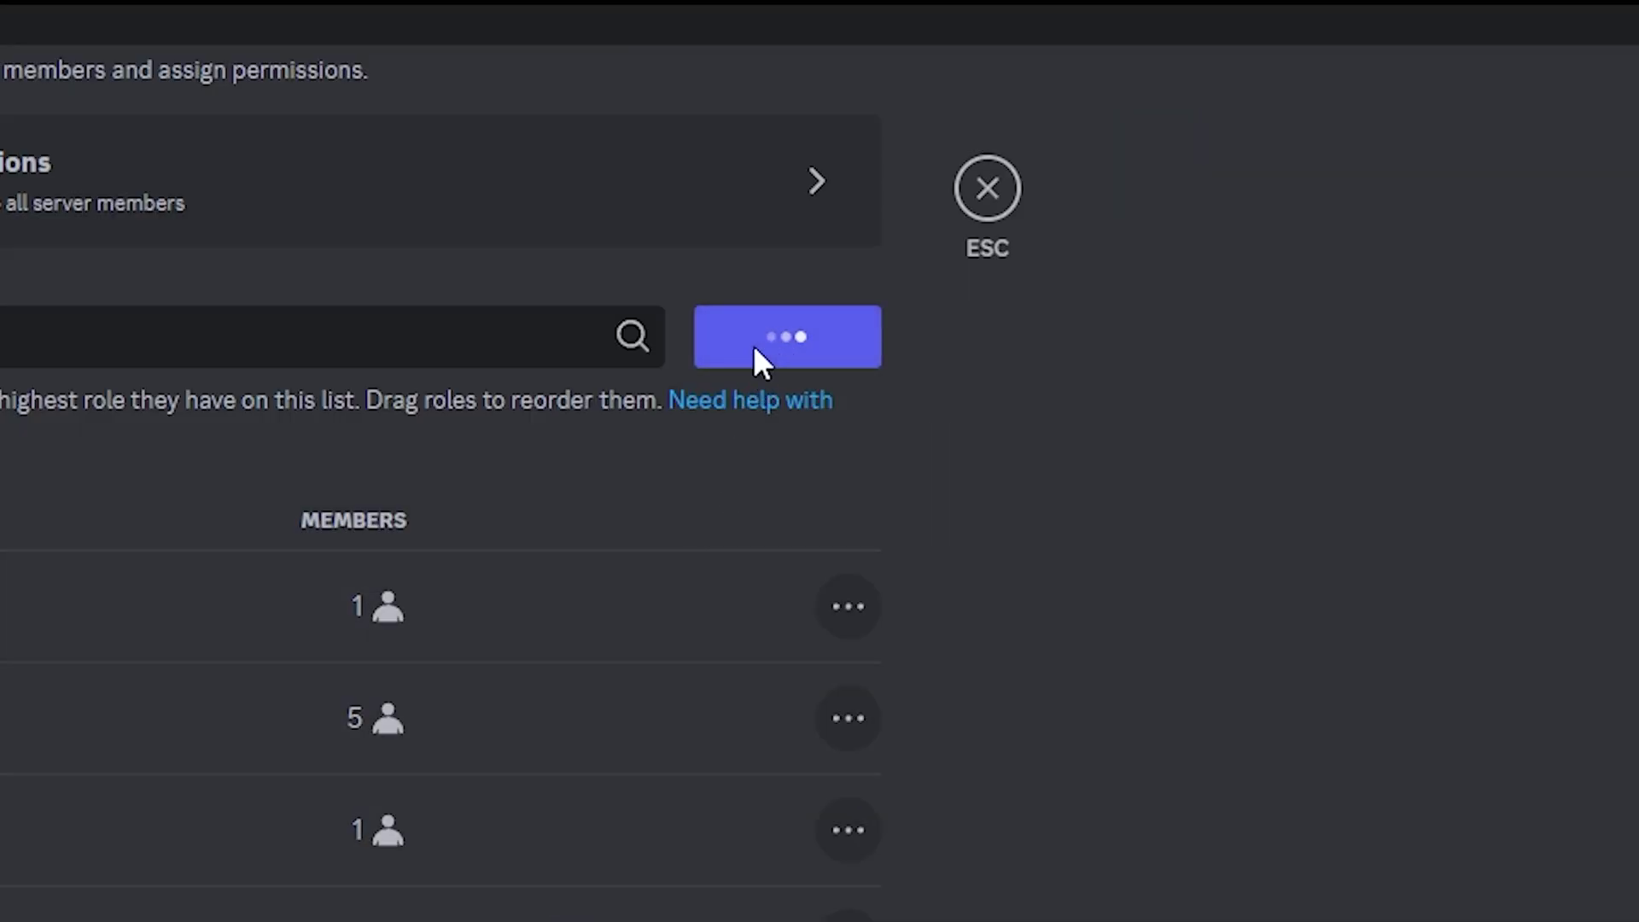
pyautogui.moveTo(594, 320); pyautogui.dragTo(424, 419)
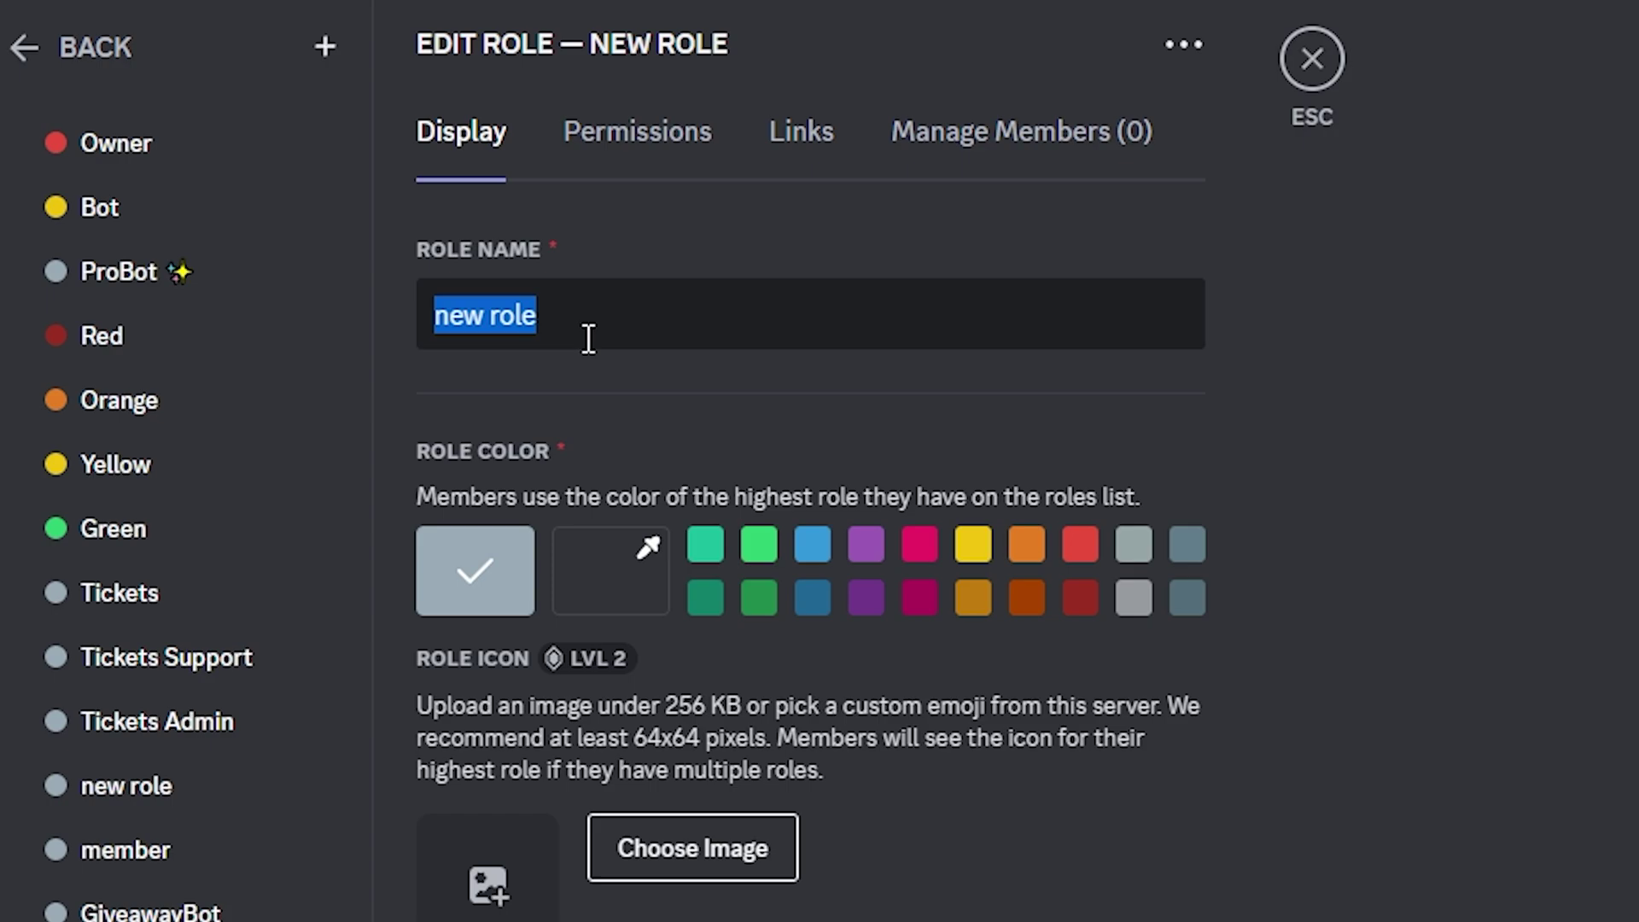
pyautogui.write('Blue')
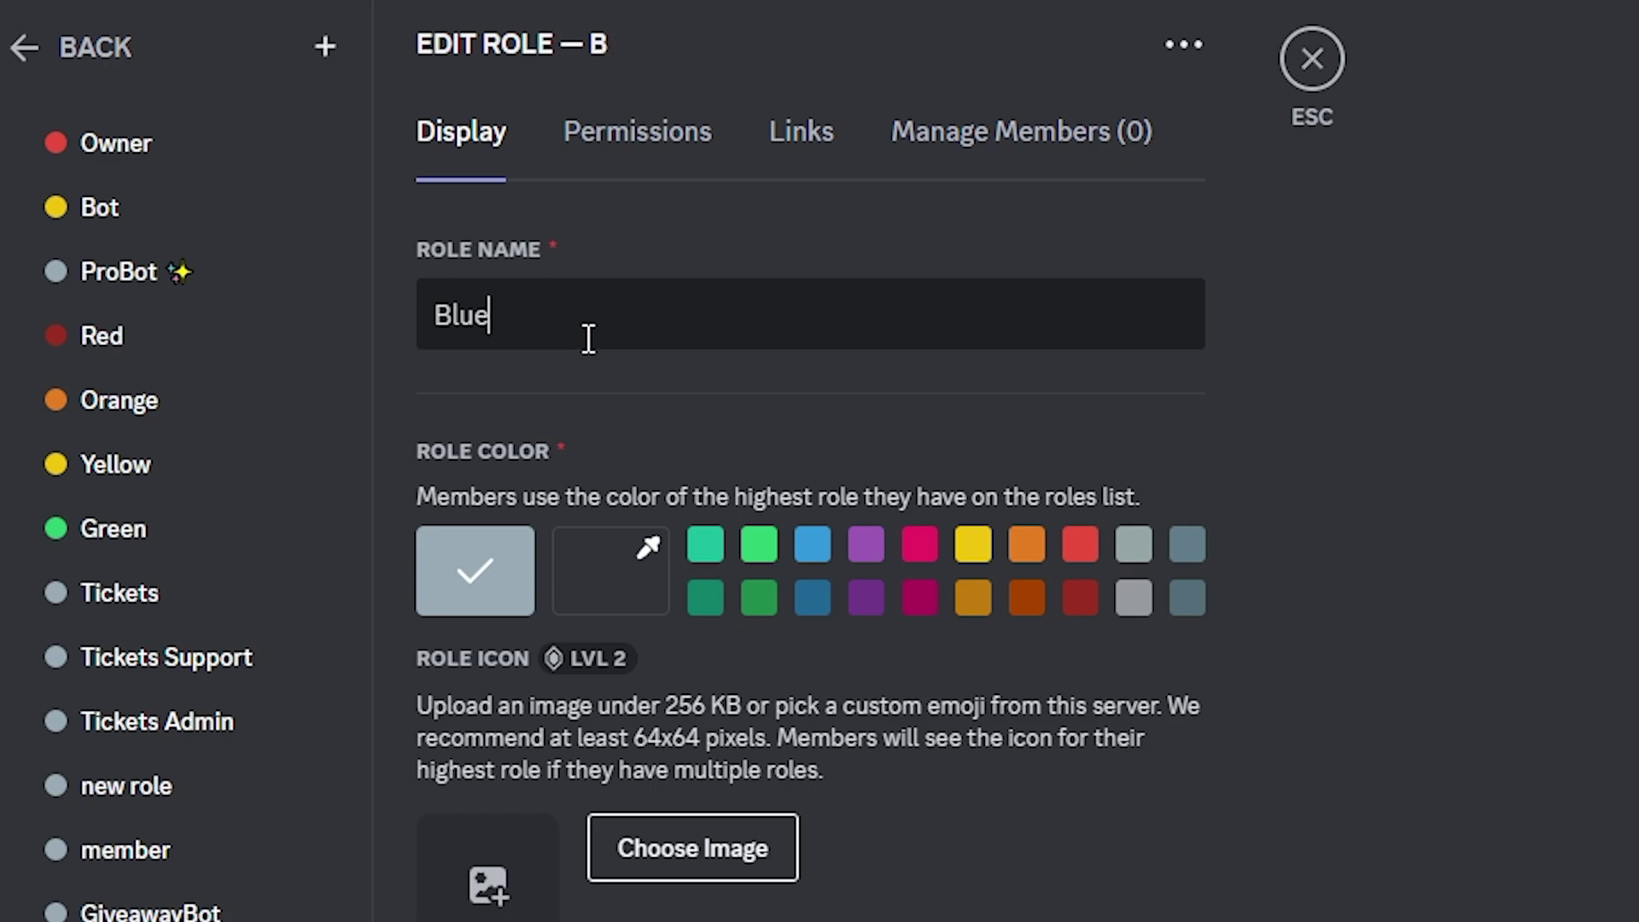
pyautogui.click(815, 601)
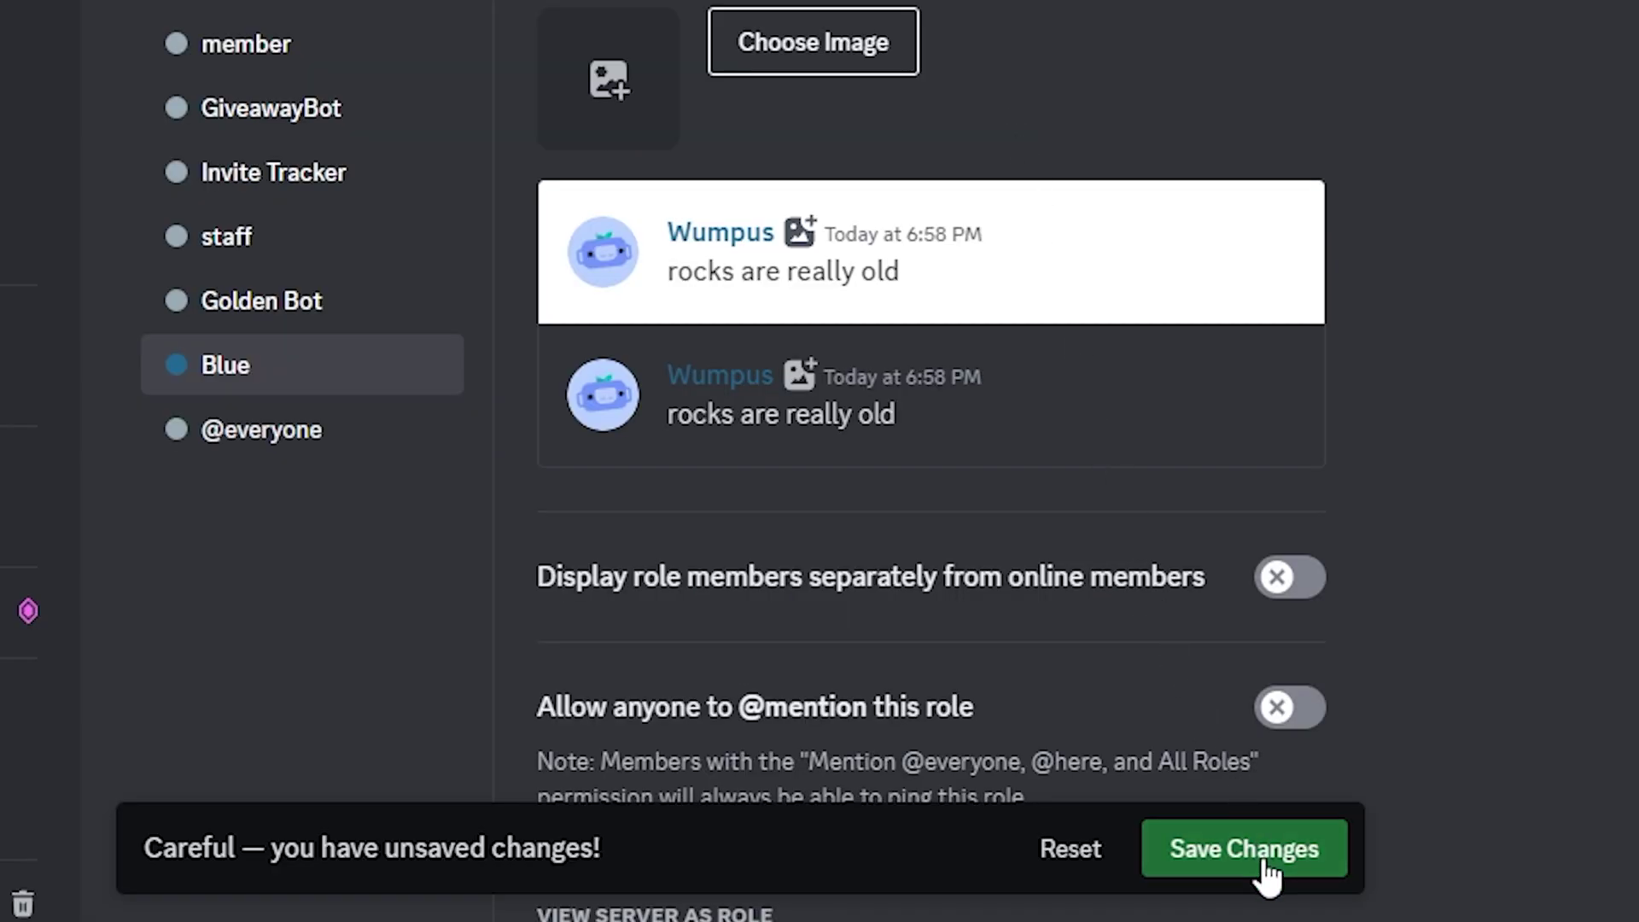
pyautogui.click(1260, 853)
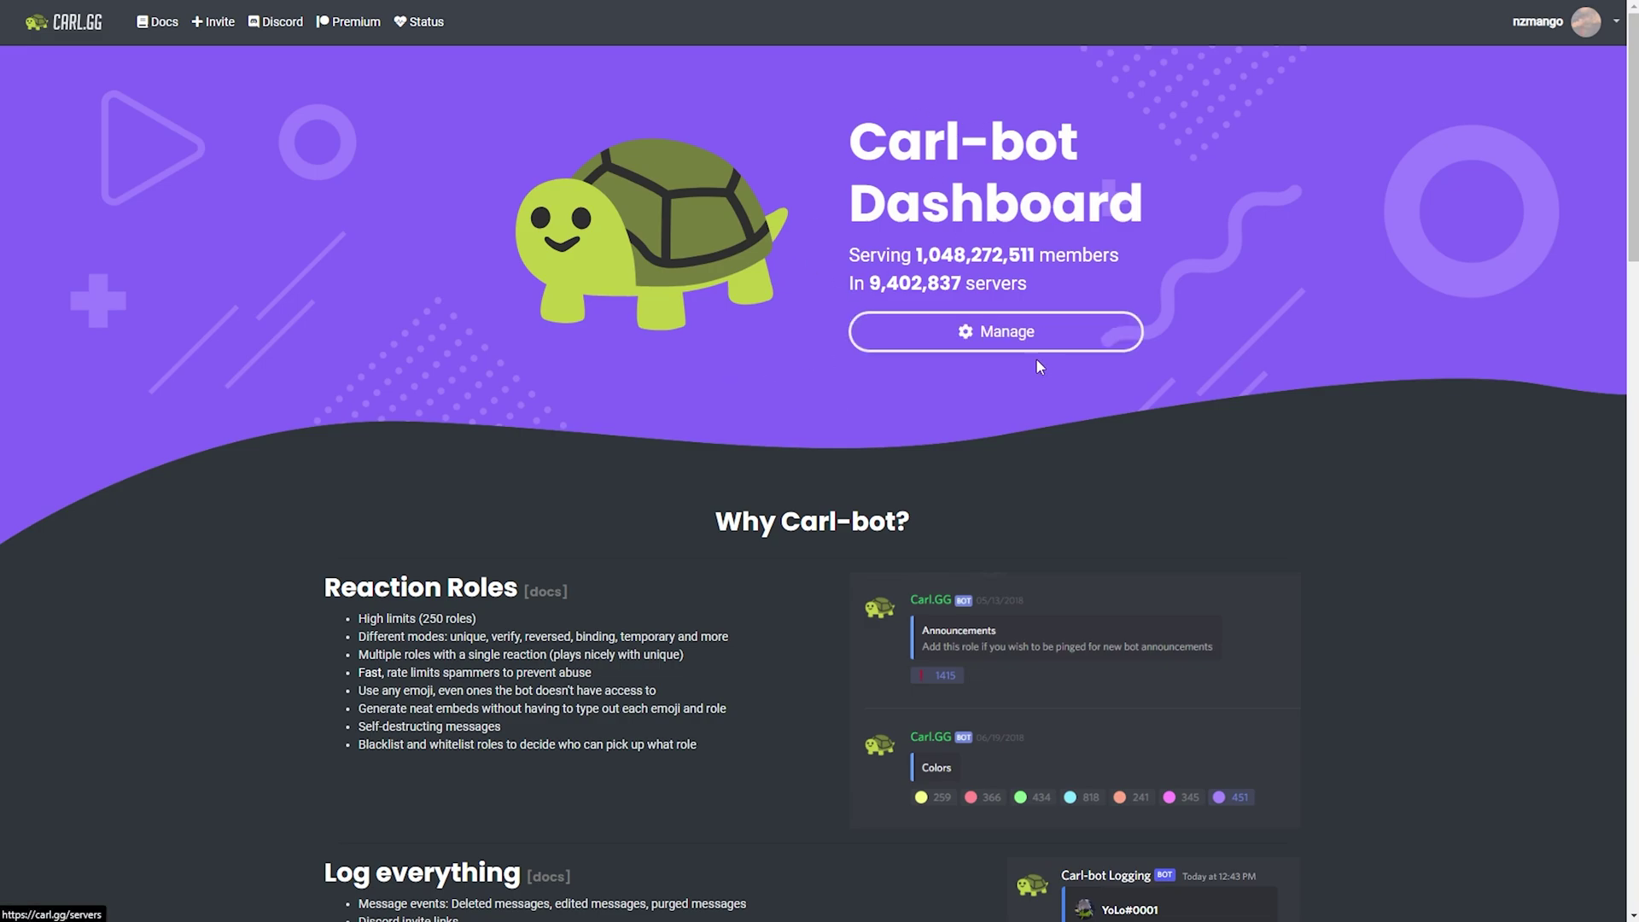
# Add Carl-bot to the Tutorial server from its dashboard, authorizing all requested permissions and confirming the human check.
pyautogui.click(1024, 323)
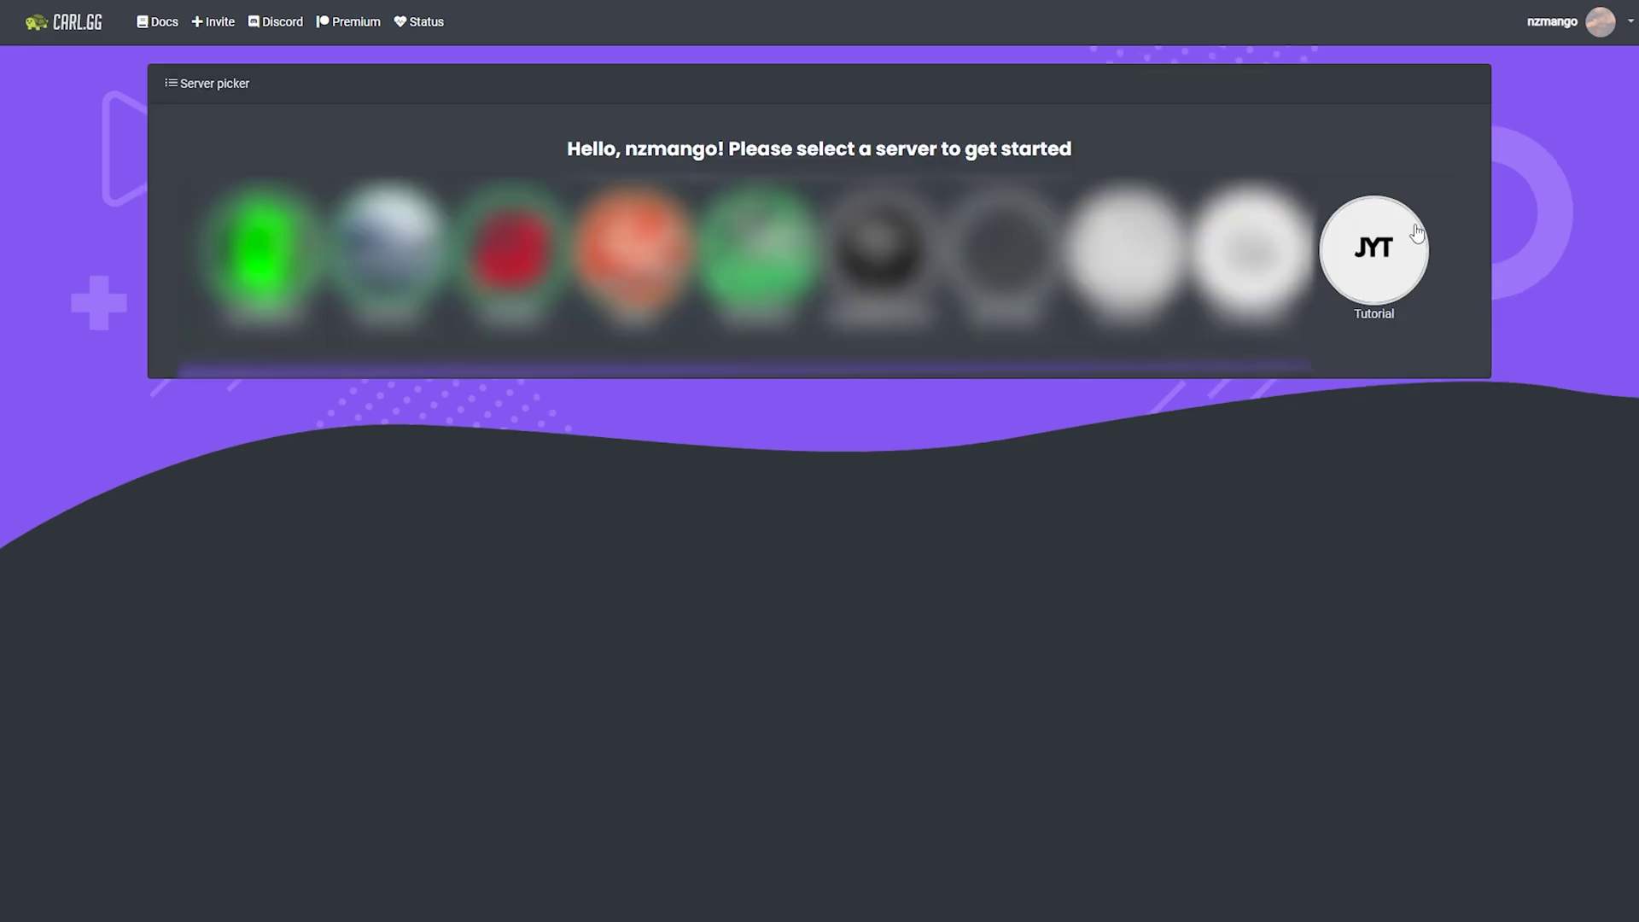
pyautogui.click(1376, 288)
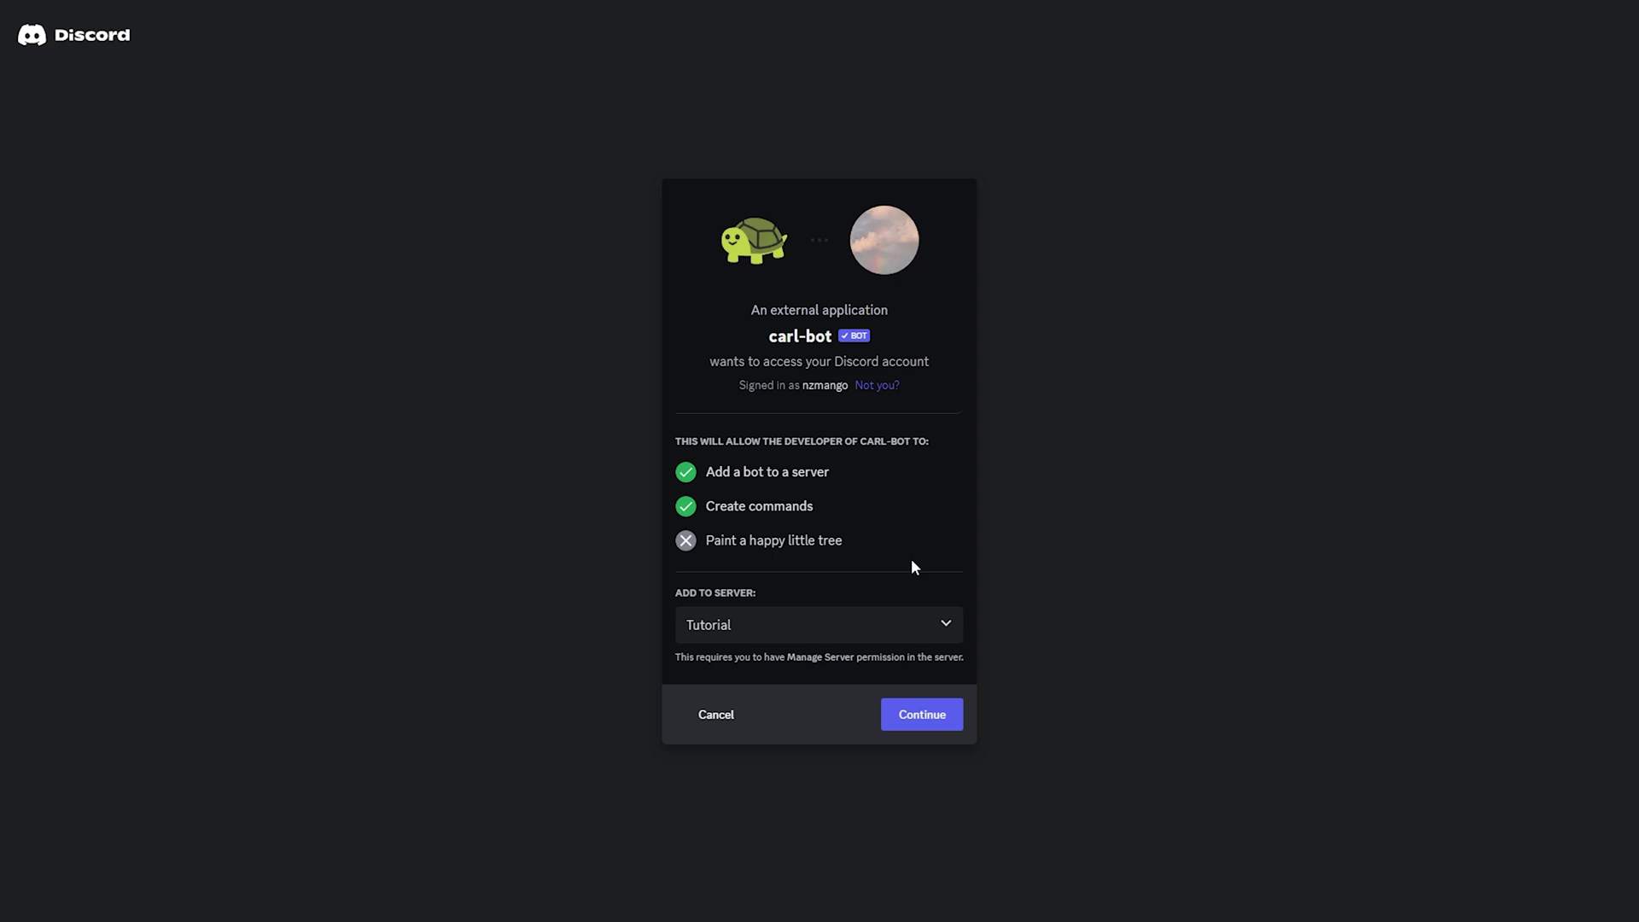
pyautogui.click(925, 717)
pyautogui.scroll(-4, 903, 775)
pyautogui.click(924, 908)
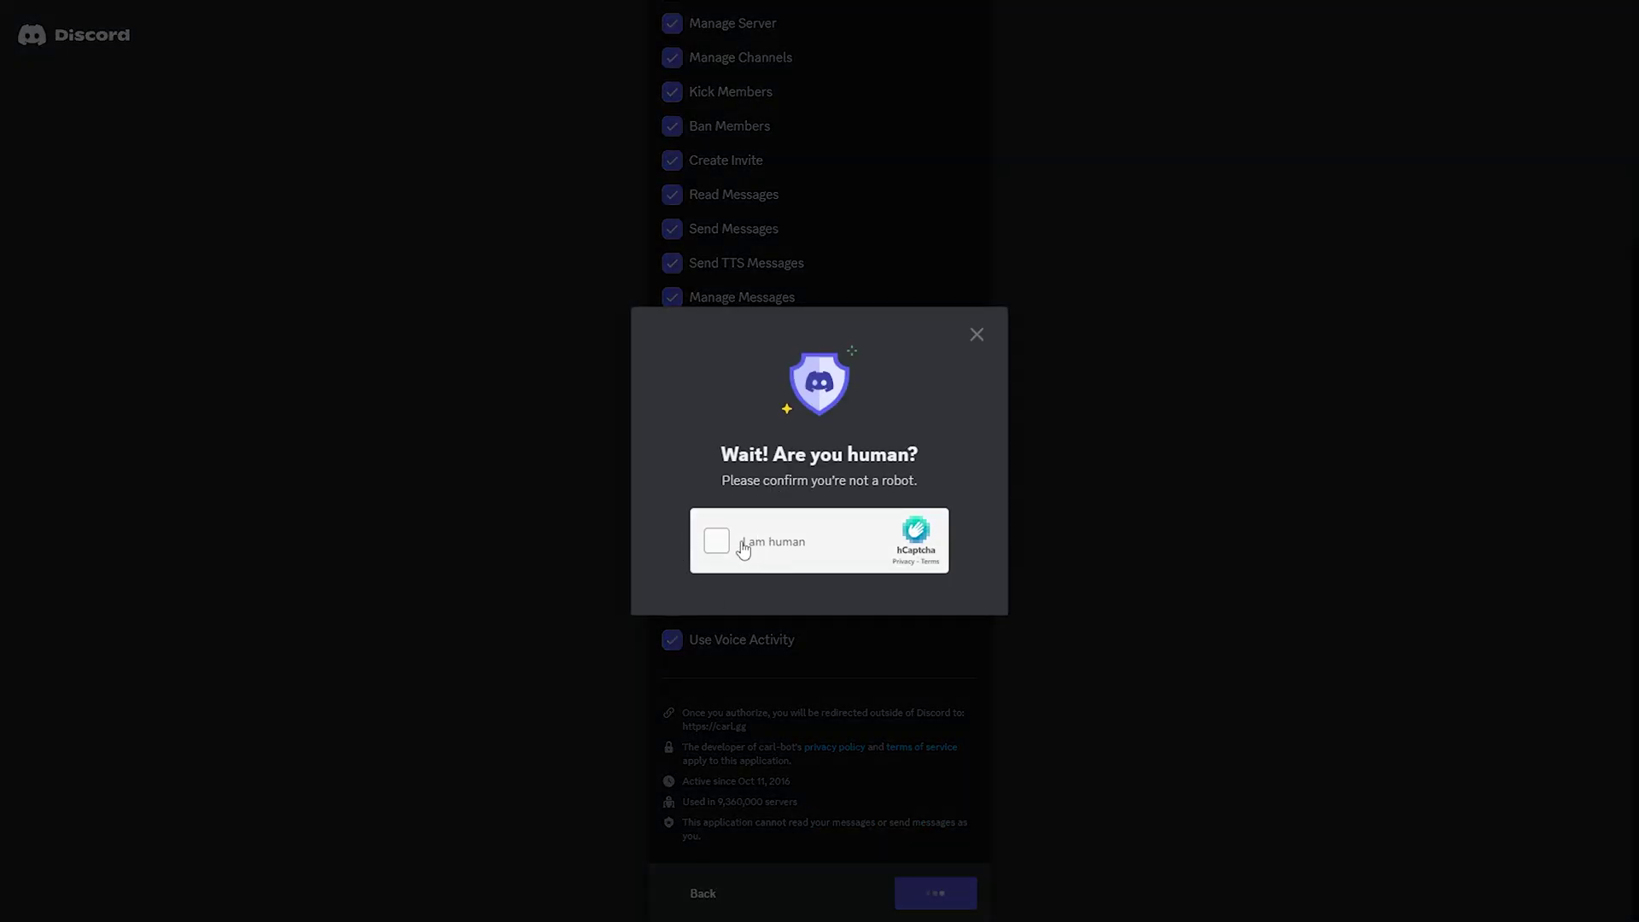
pyautogui.click(740, 546)
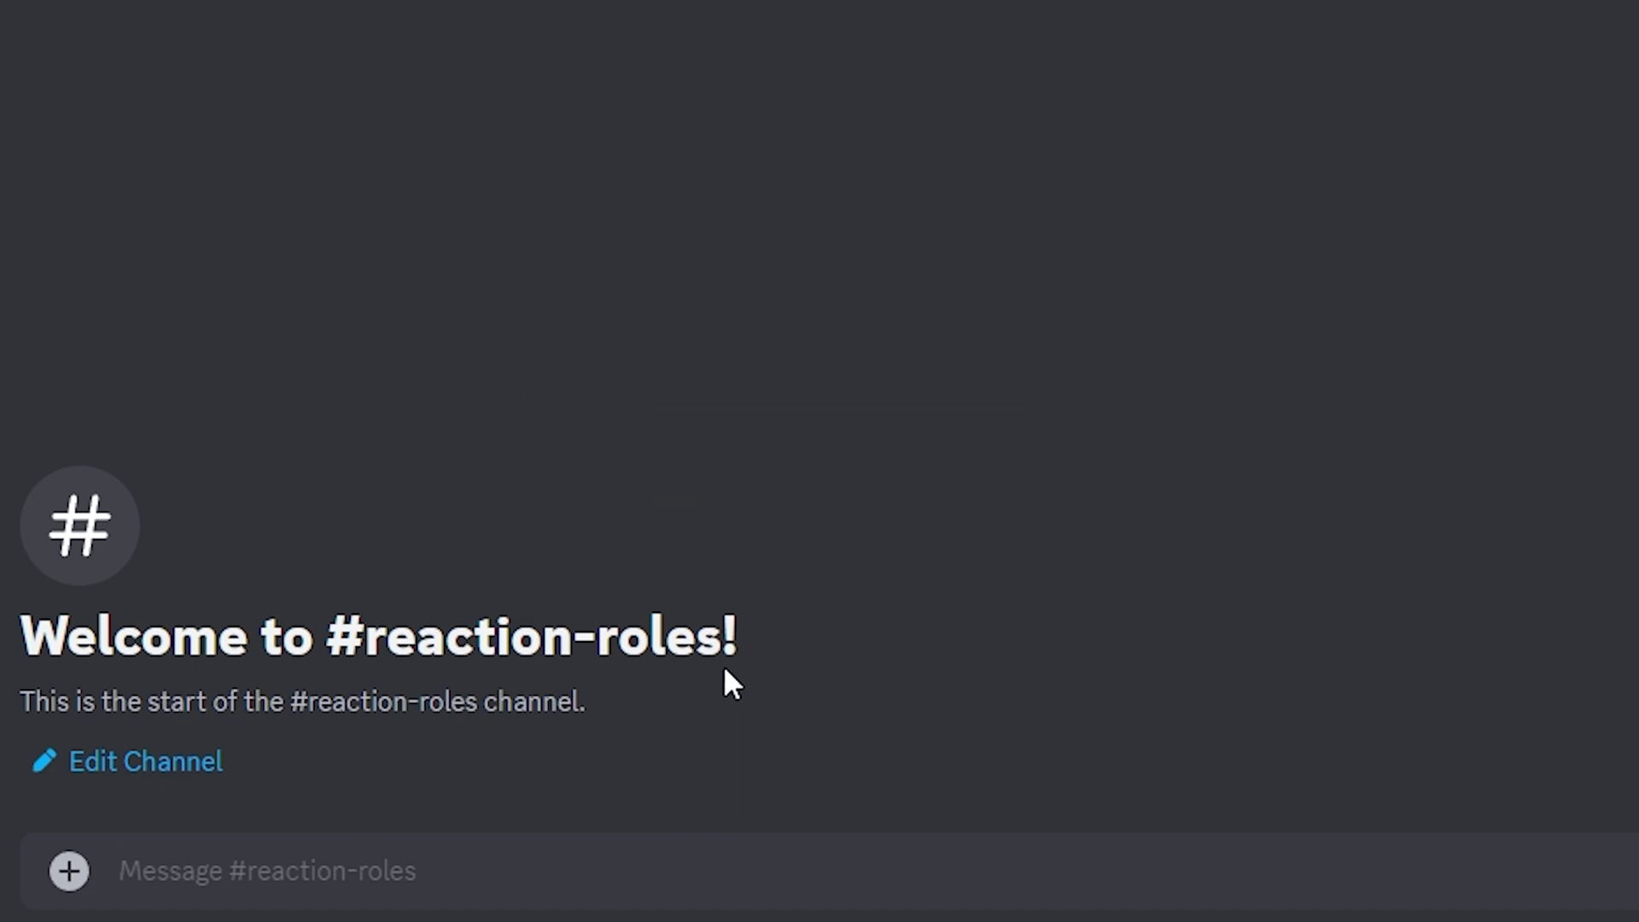
# Send the command ?reactionrole make in the reaction-roles channel.
pyautogui.write('?reacti')
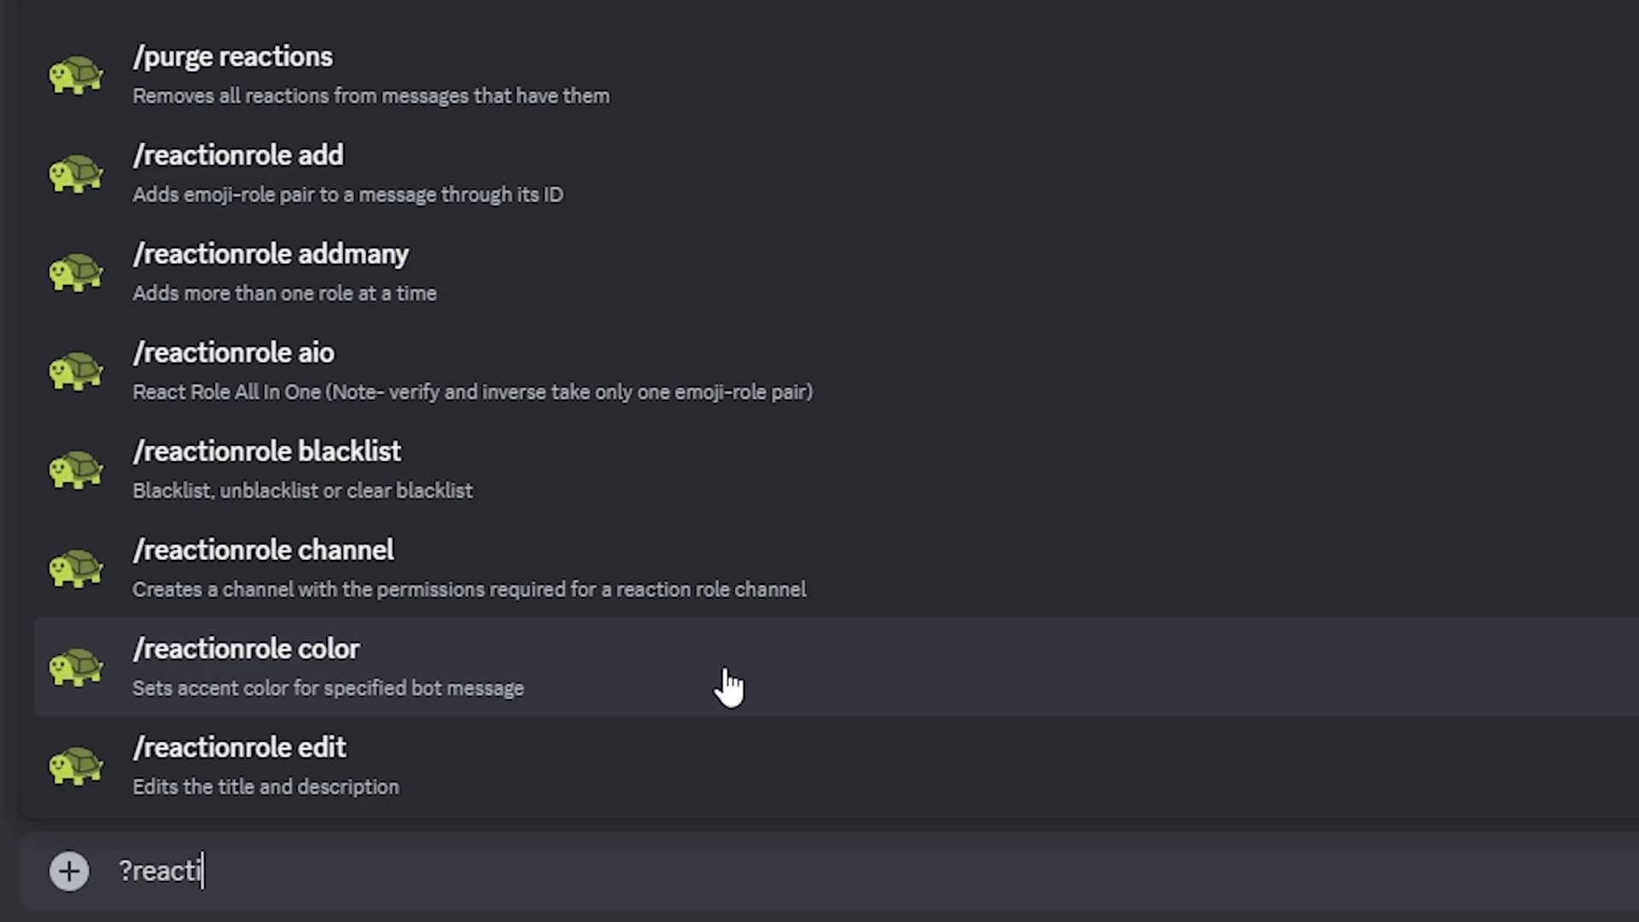
pyautogui.write('onrole make')
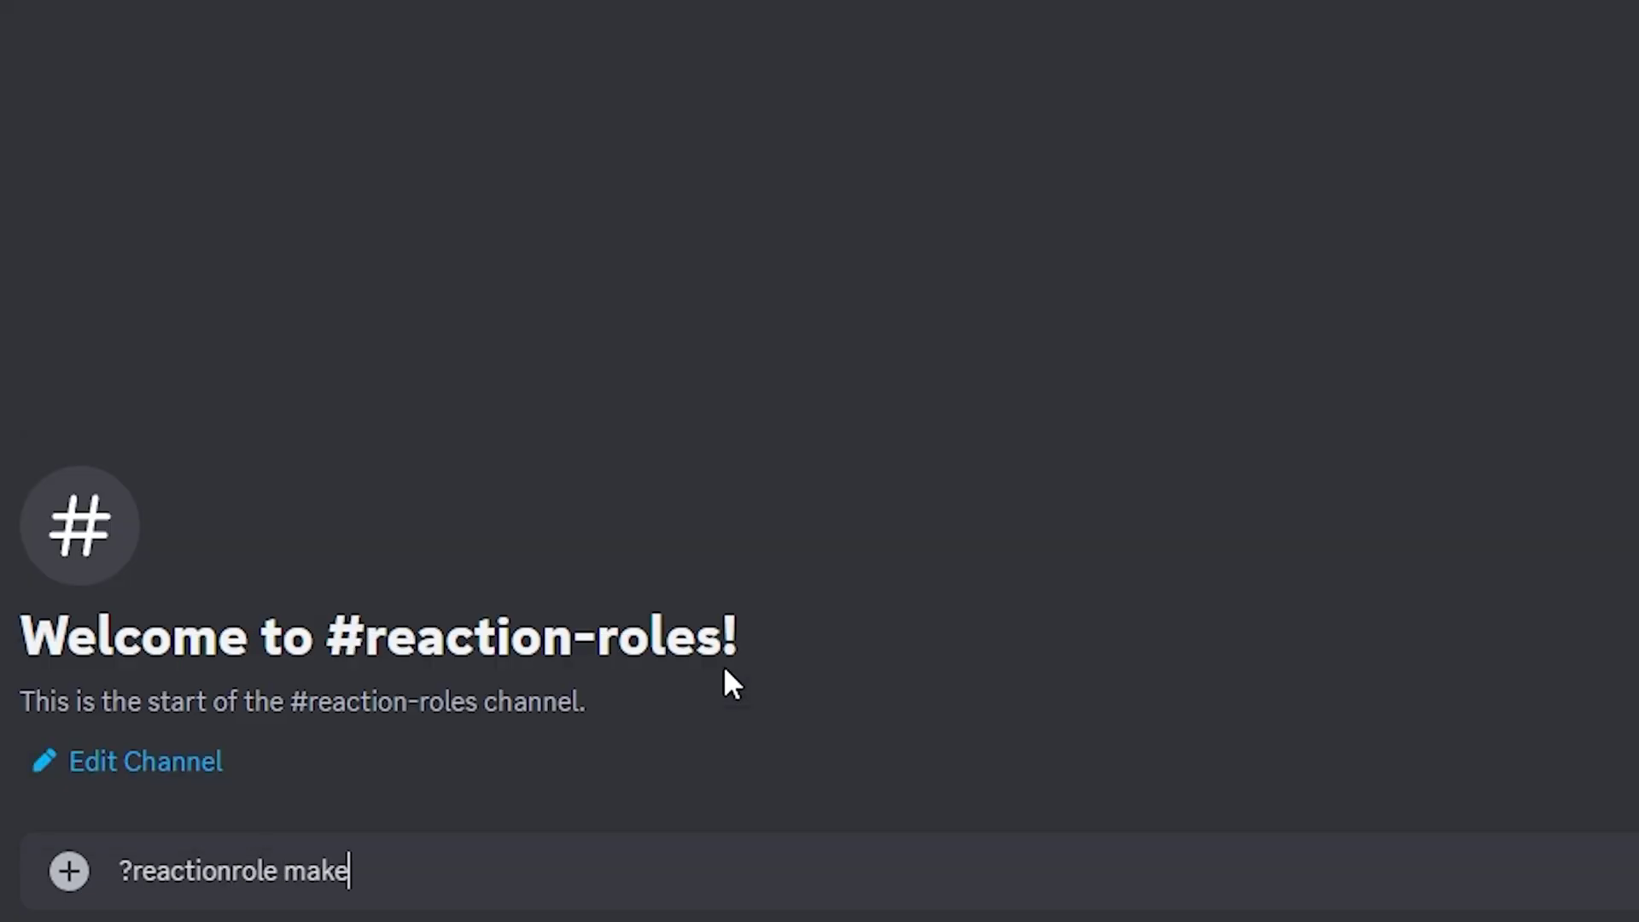
pyautogui.press('Return')
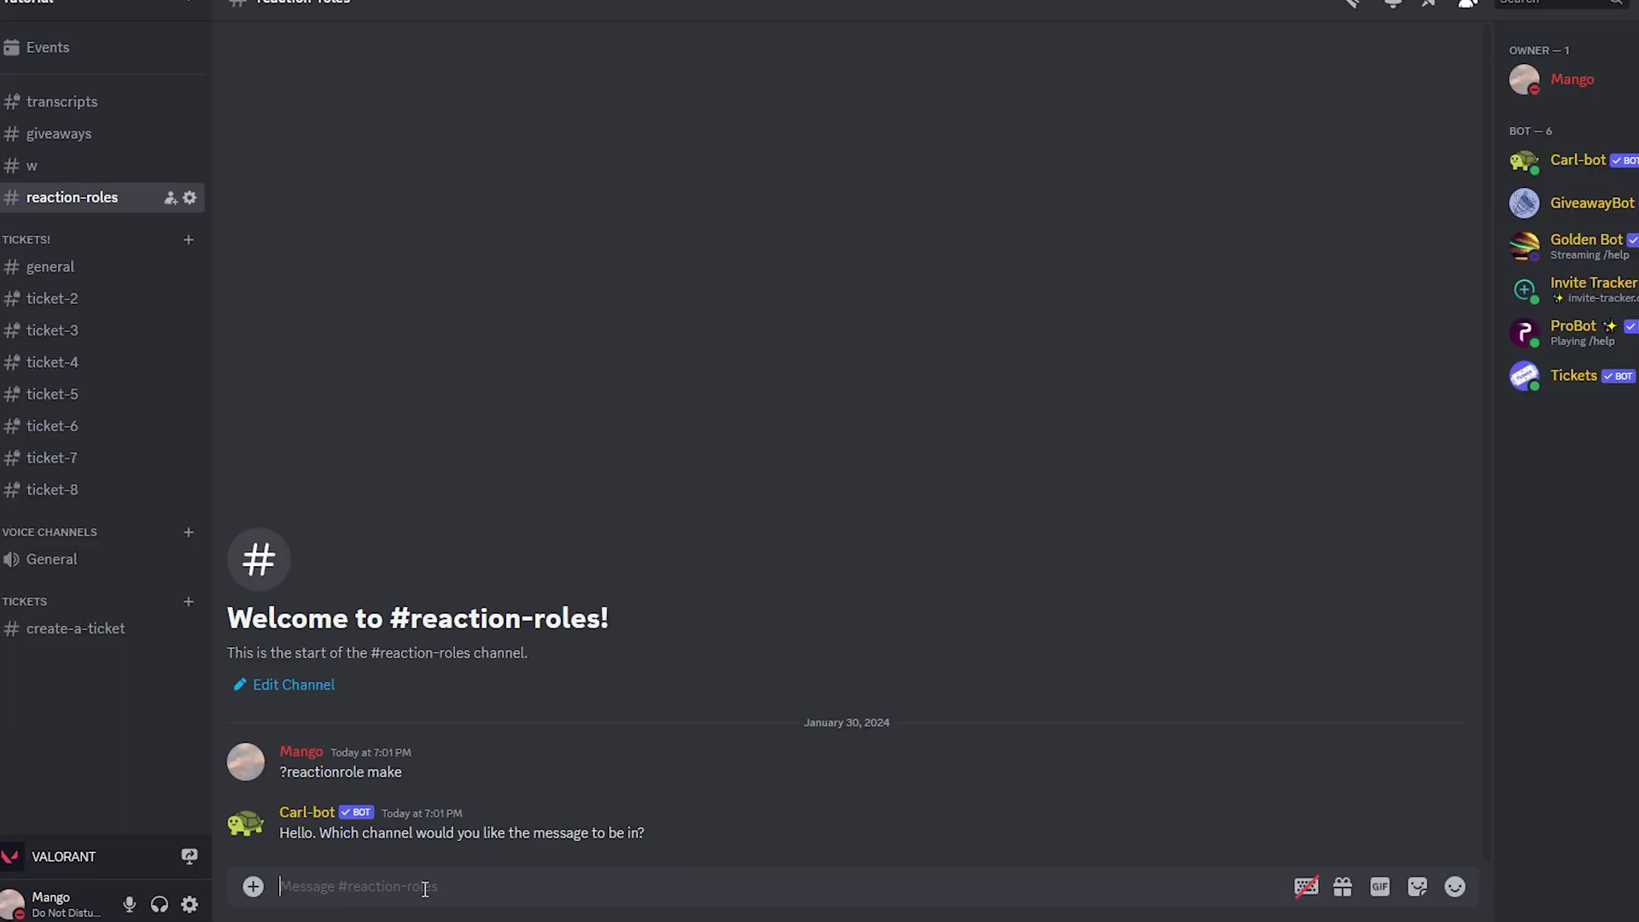
# Answer Carl-bot with #reaction-roles as the channel for the message.
pyautogui.write('#rea')
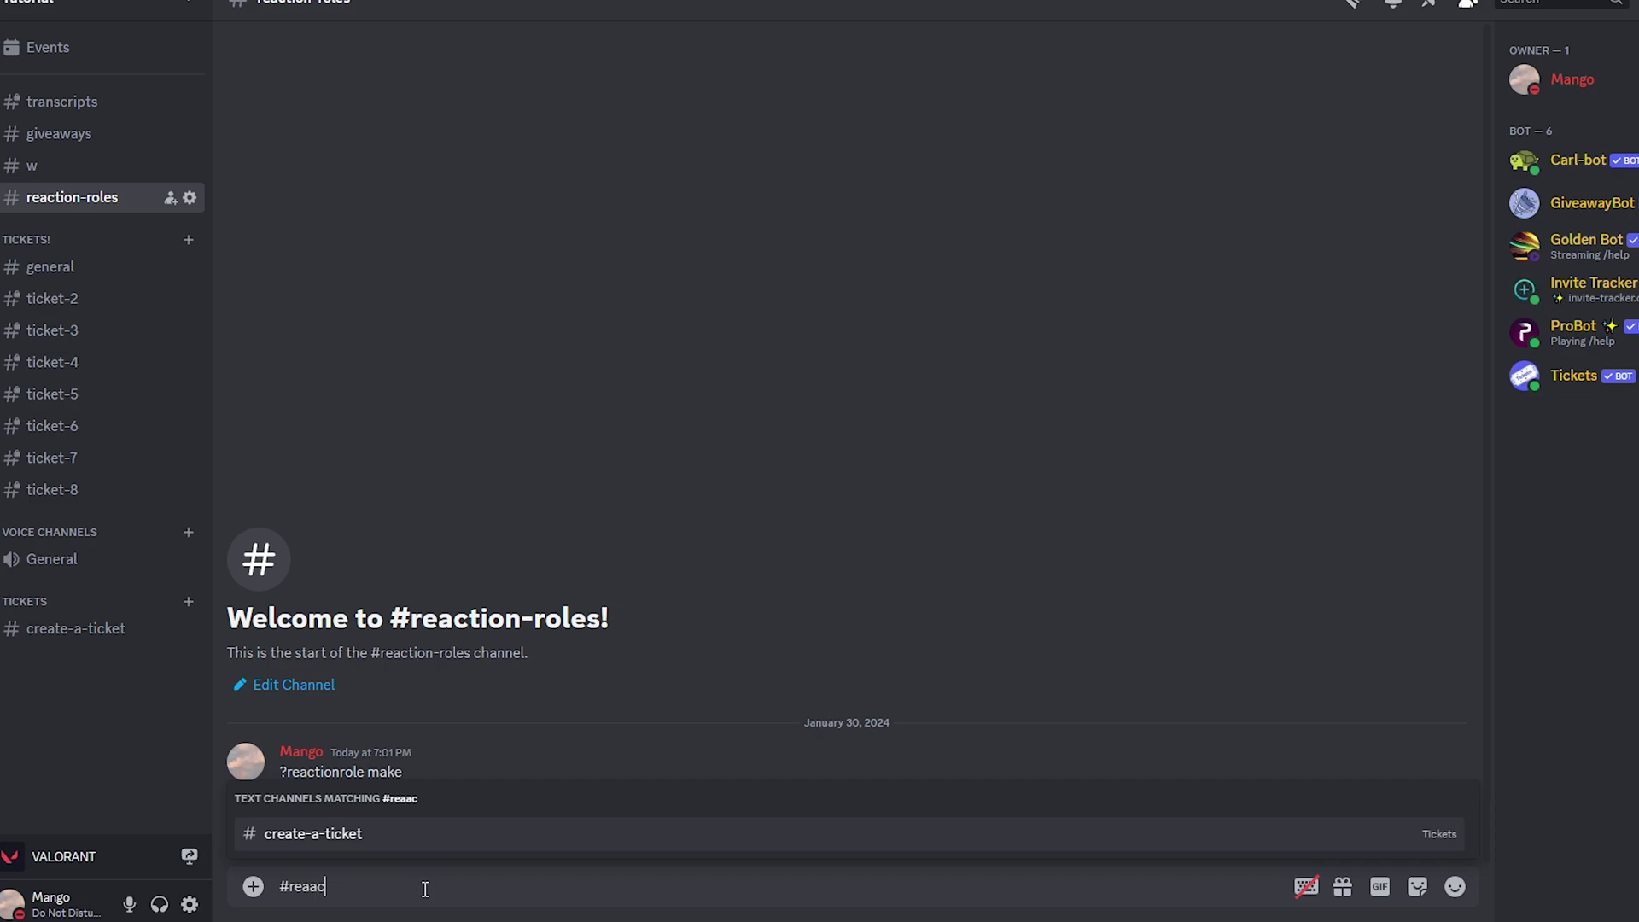
pyautogui.write('ction')
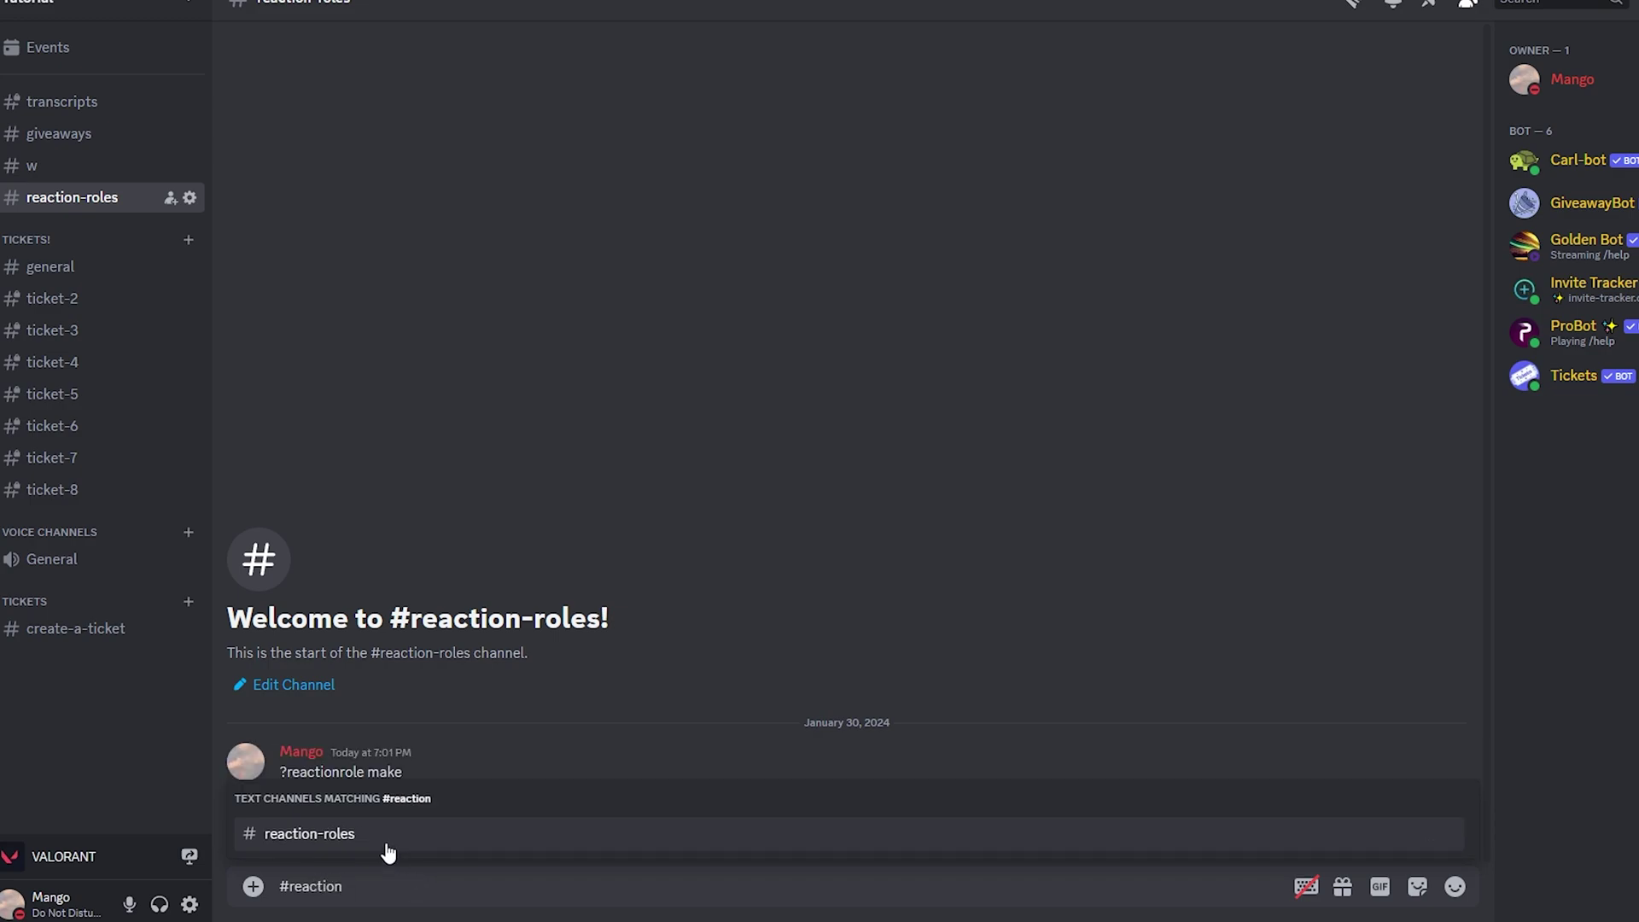
pyautogui.click(388, 835)
pyautogui.press('Return')
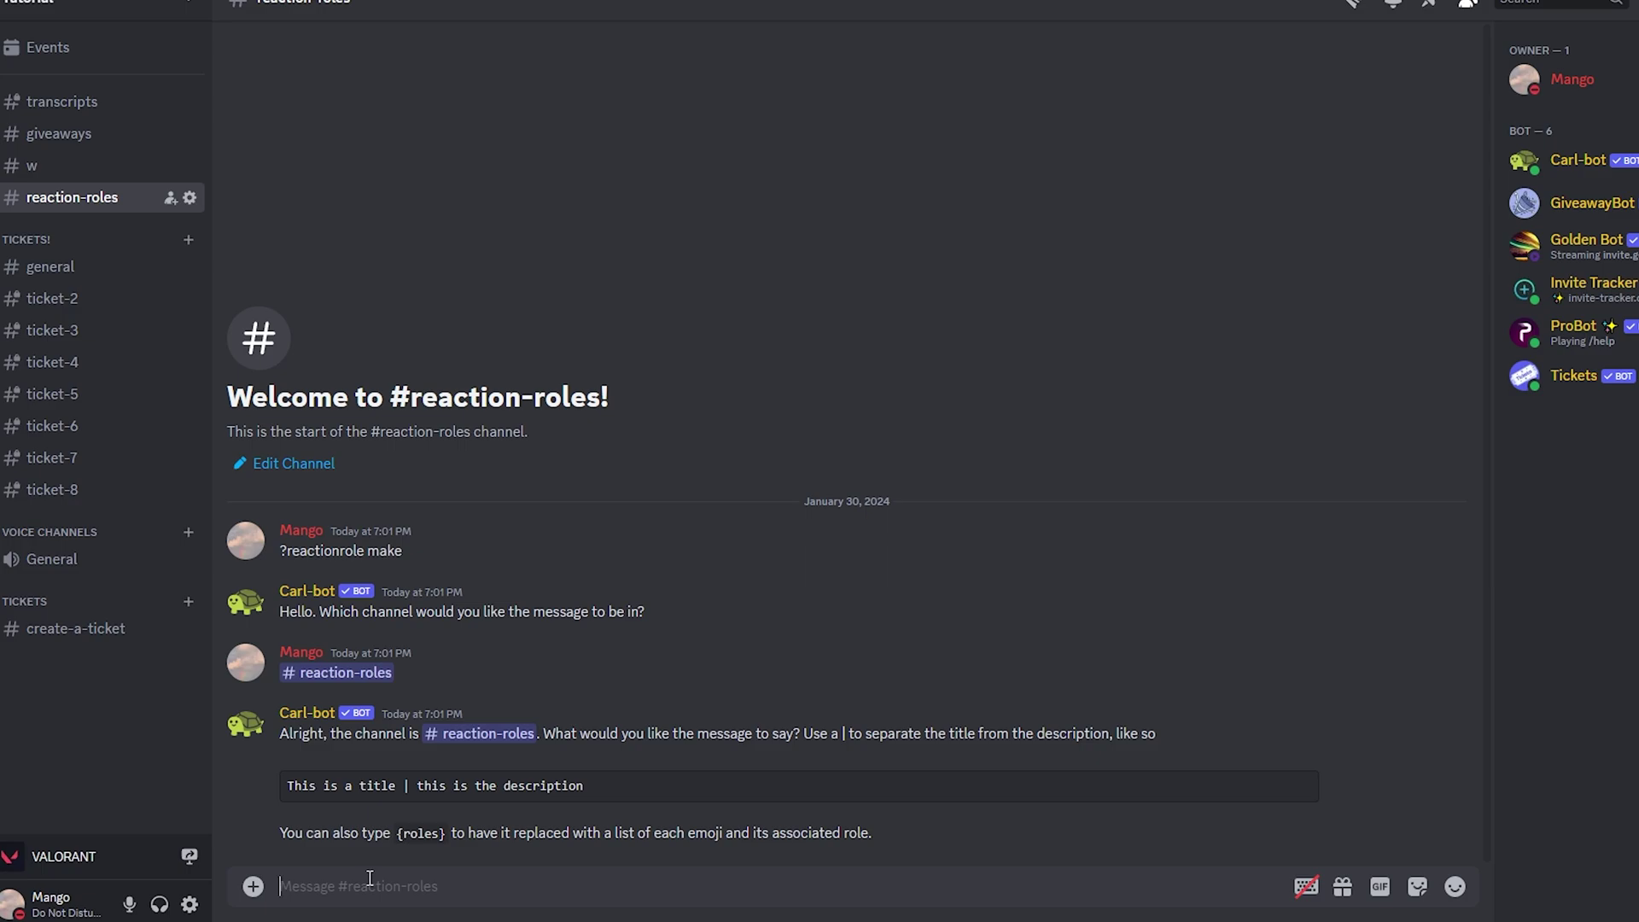
# Send "Choose your colors! | {roles}" as the title and description of the reaction role message.
pyautogui.write('Choose your colors!')
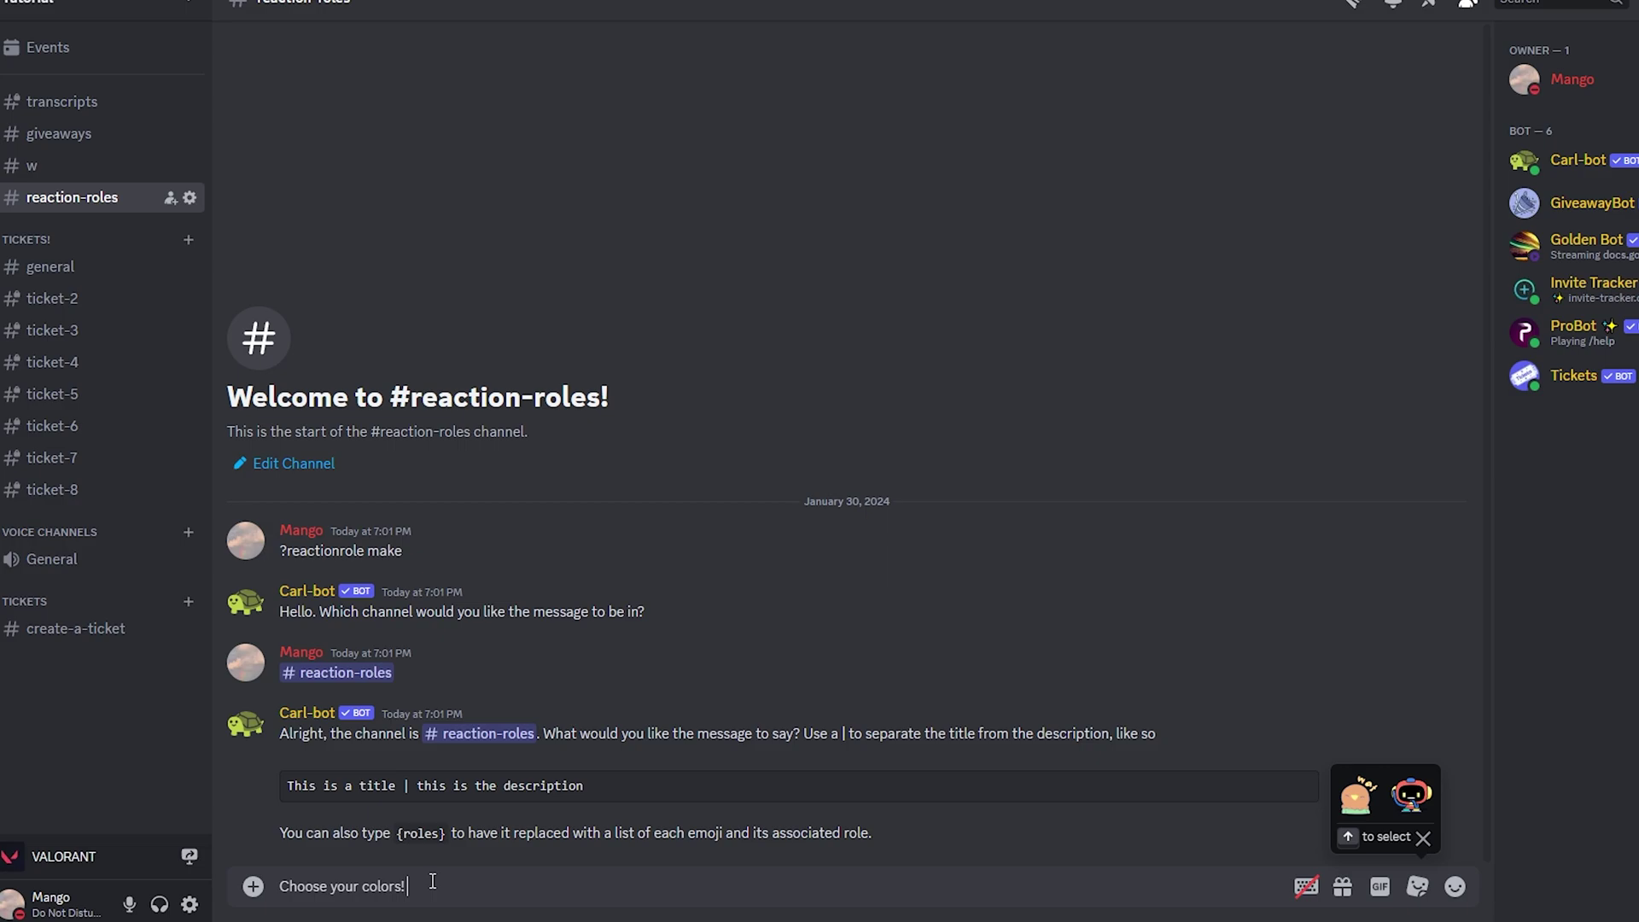
pyautogui.write(' | {roles}')
pyautogui.press('Return')
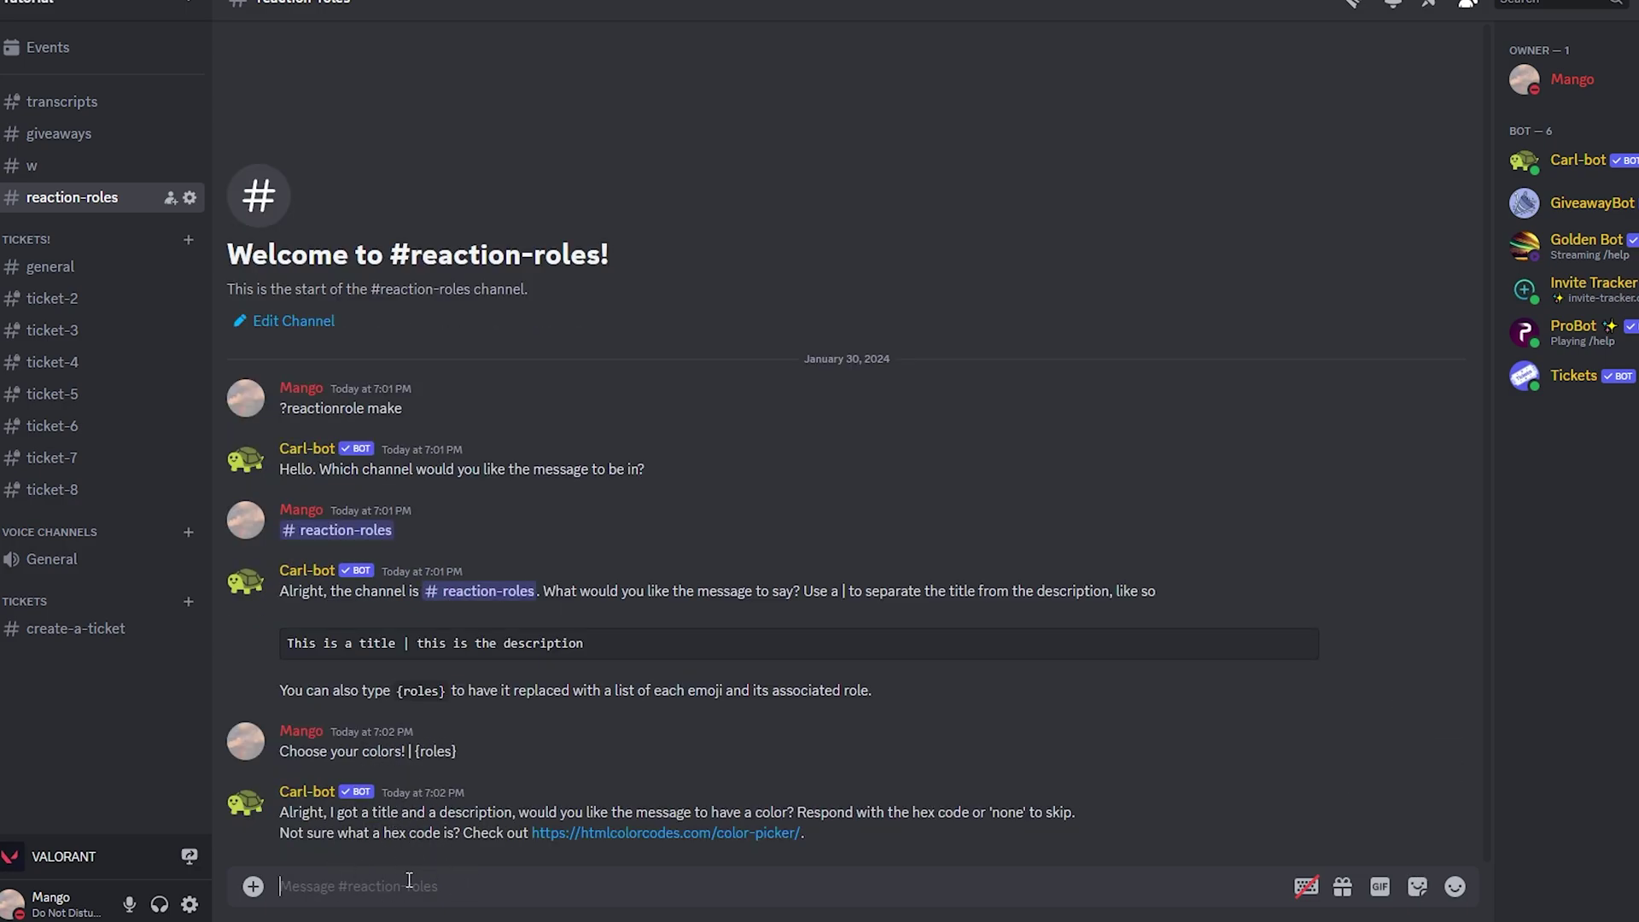
# View the bot embeds in the giveaways channel and return to reaction-roles.
pyautogui.click(111, 136)
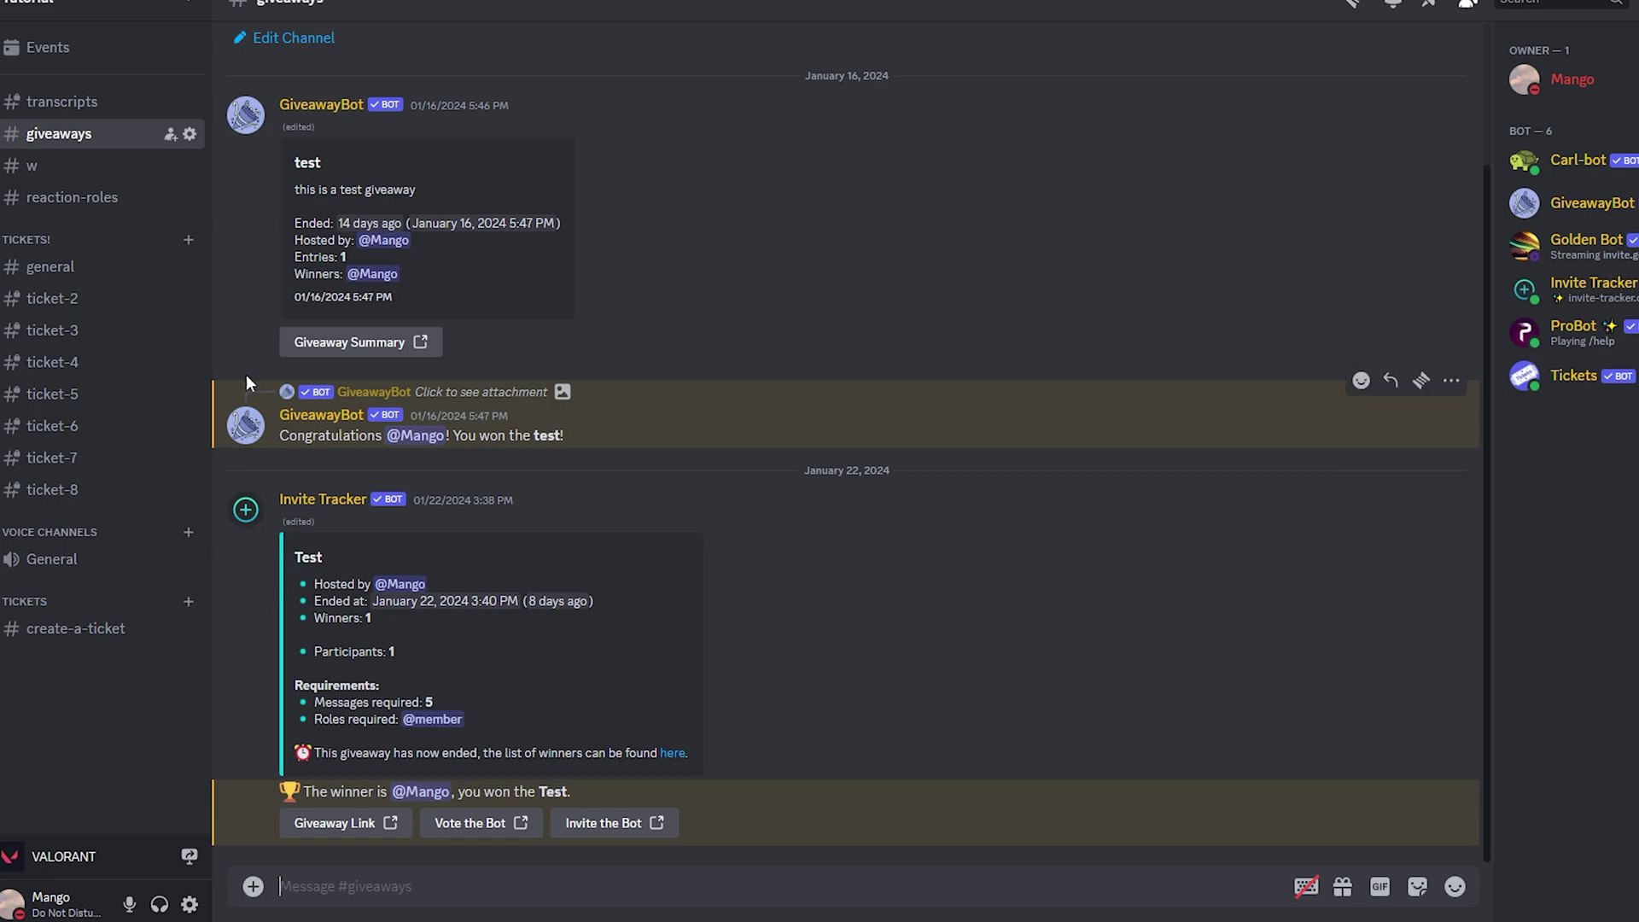
pyautogui.click(128, 201)
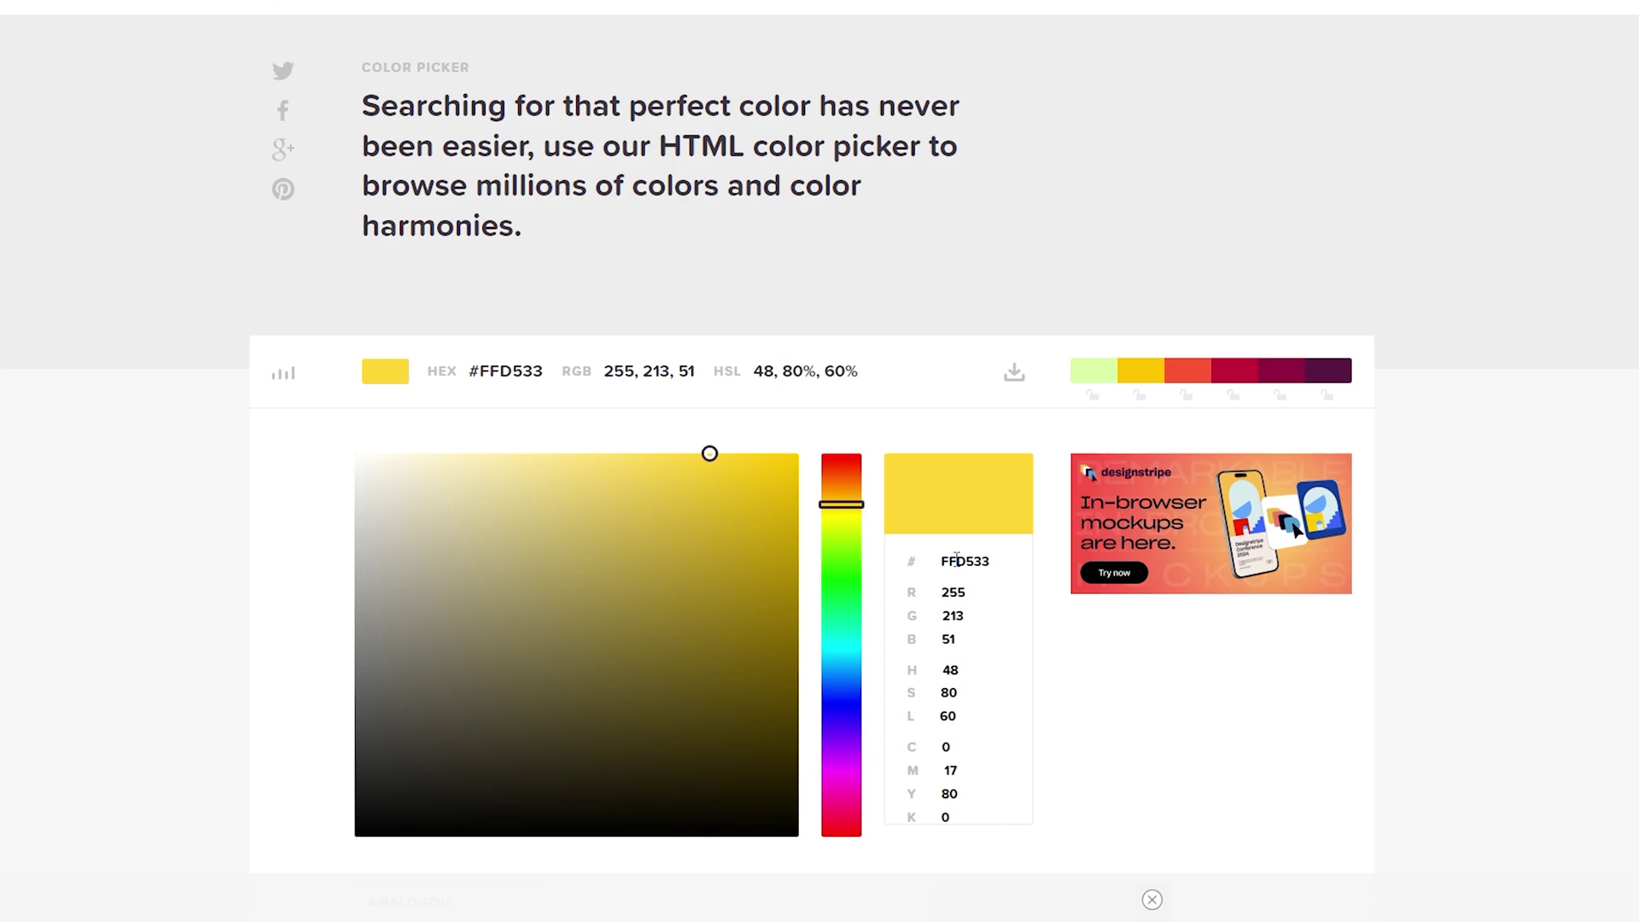
# Choose pure red FF0000 in the HTML color picker and copy its hex code.
pyautogui.click(841, 454)
pyautogui.click(798, 453)
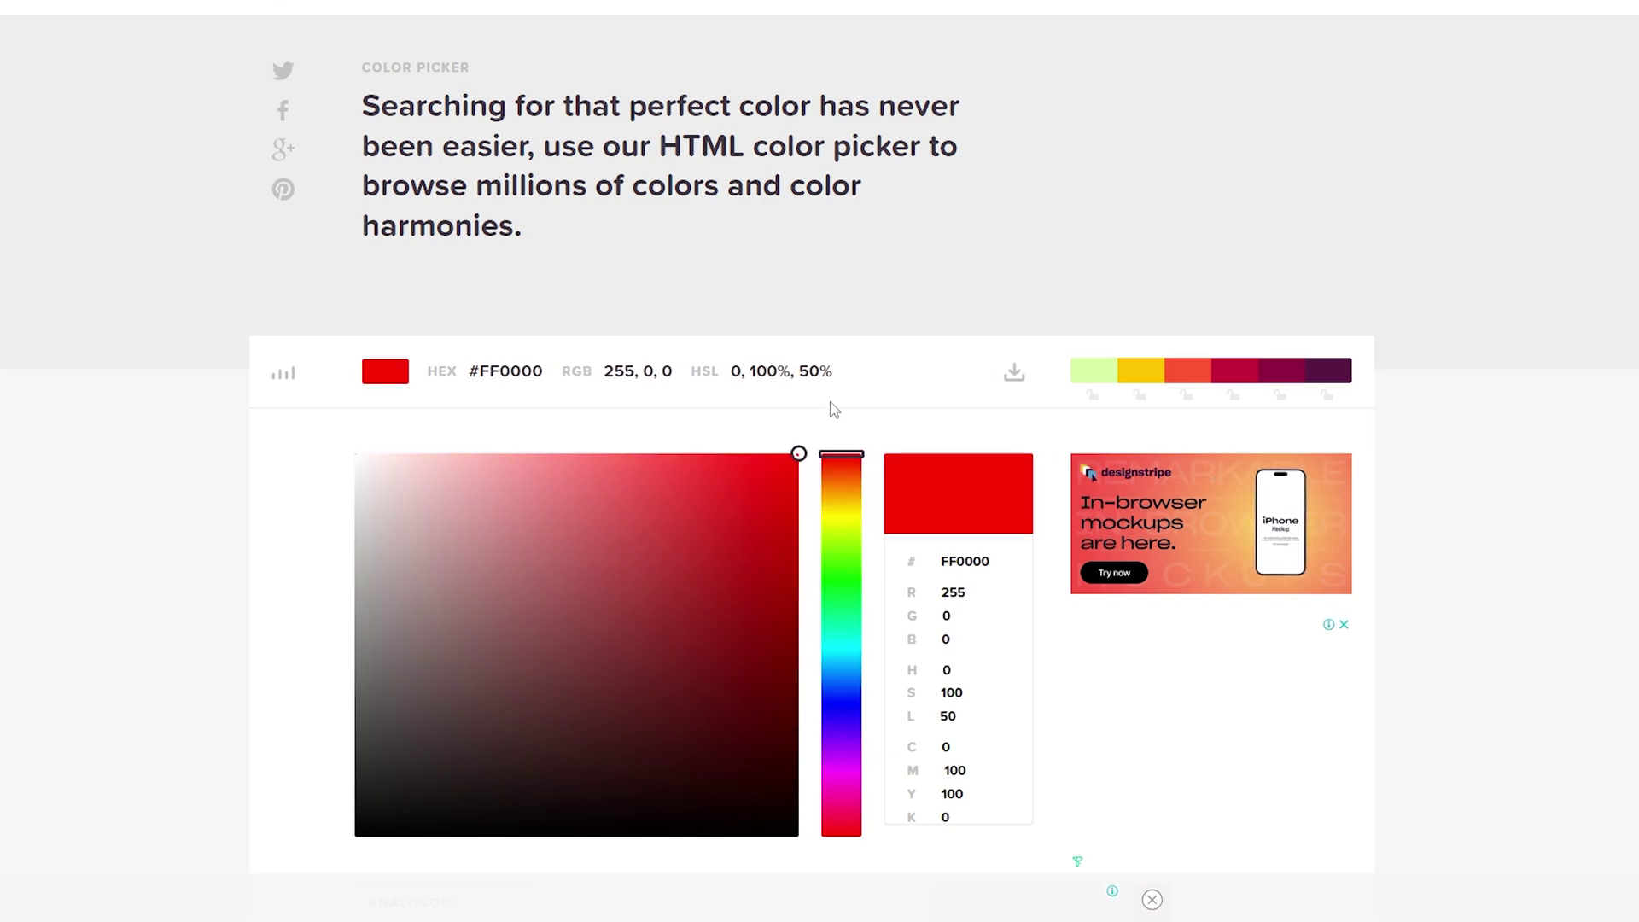
pyautogui.doubleClick(947, 560)
pyautogui.hotkey('ctrl', 'c')
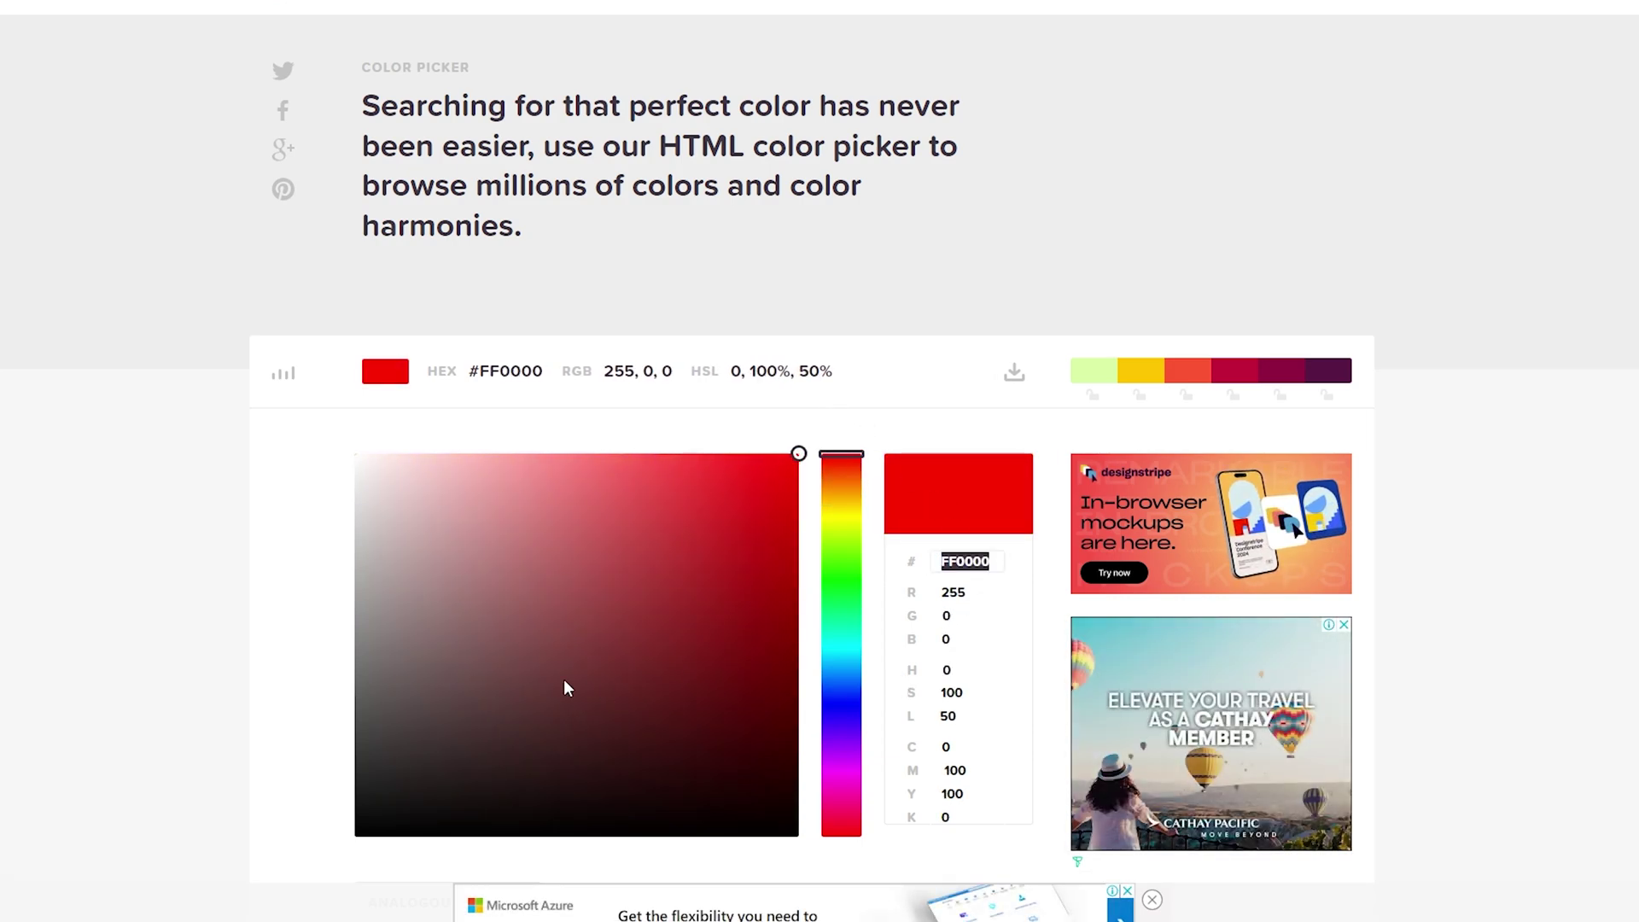
# Switch back to Discord and send FF0000 as the color of the reaction role message.
pyautogui.hotkey('alt', 'Tab')
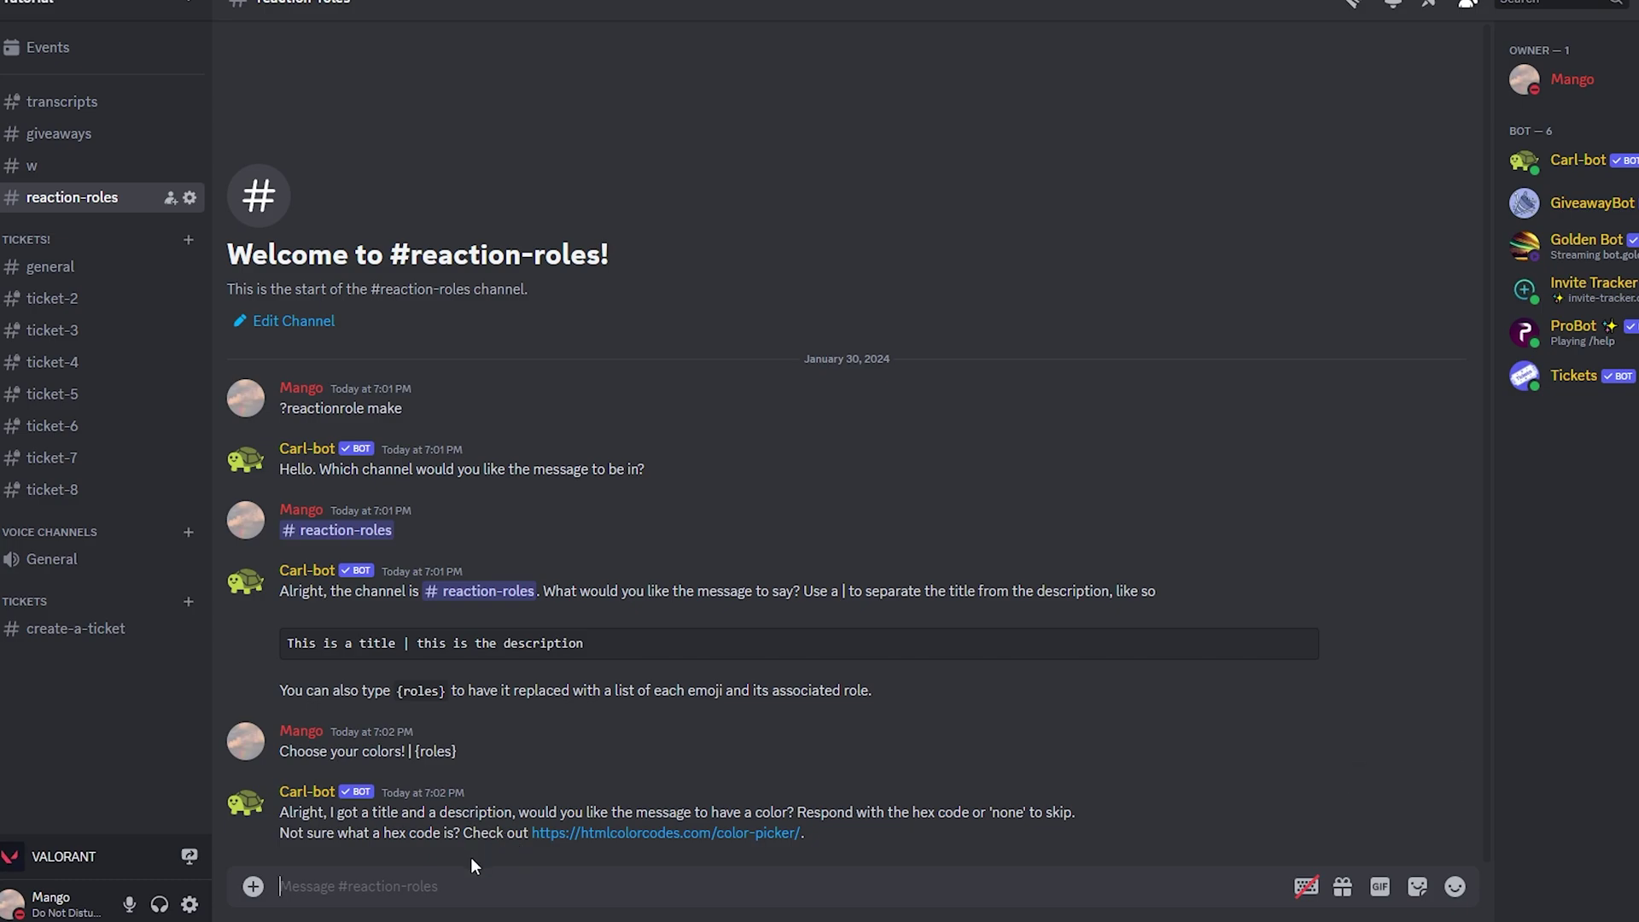
pyautogui.hotkey('ctrl', 'v')
pyautogui.press('Return')
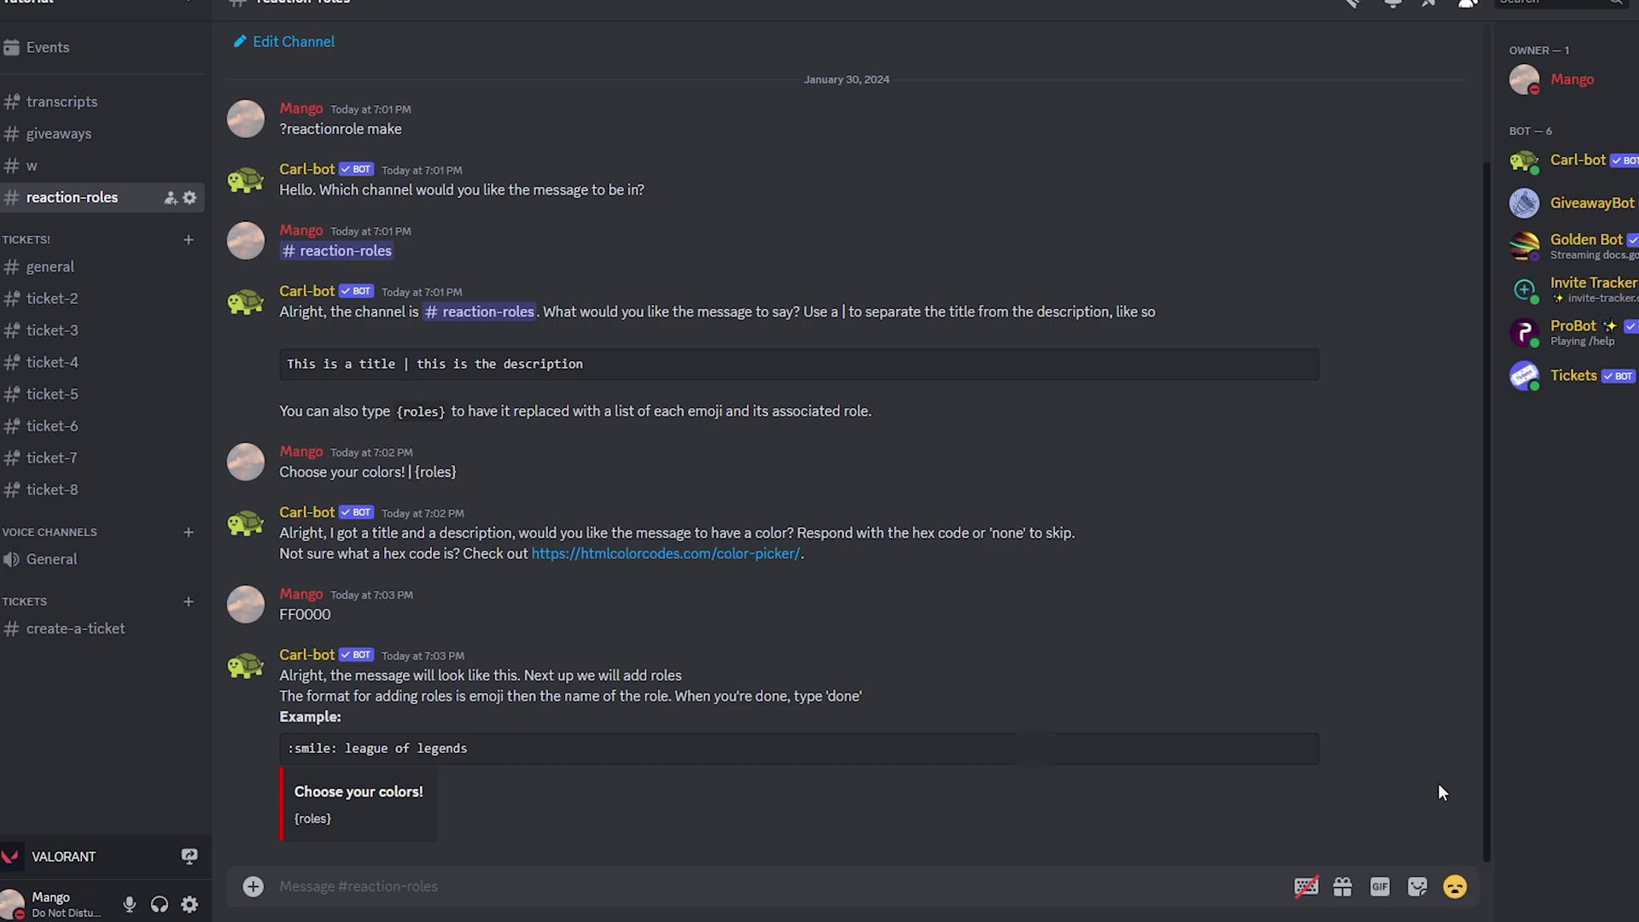
pyautogui.click(1455, 886)
pyautogui.click(1361, 635)
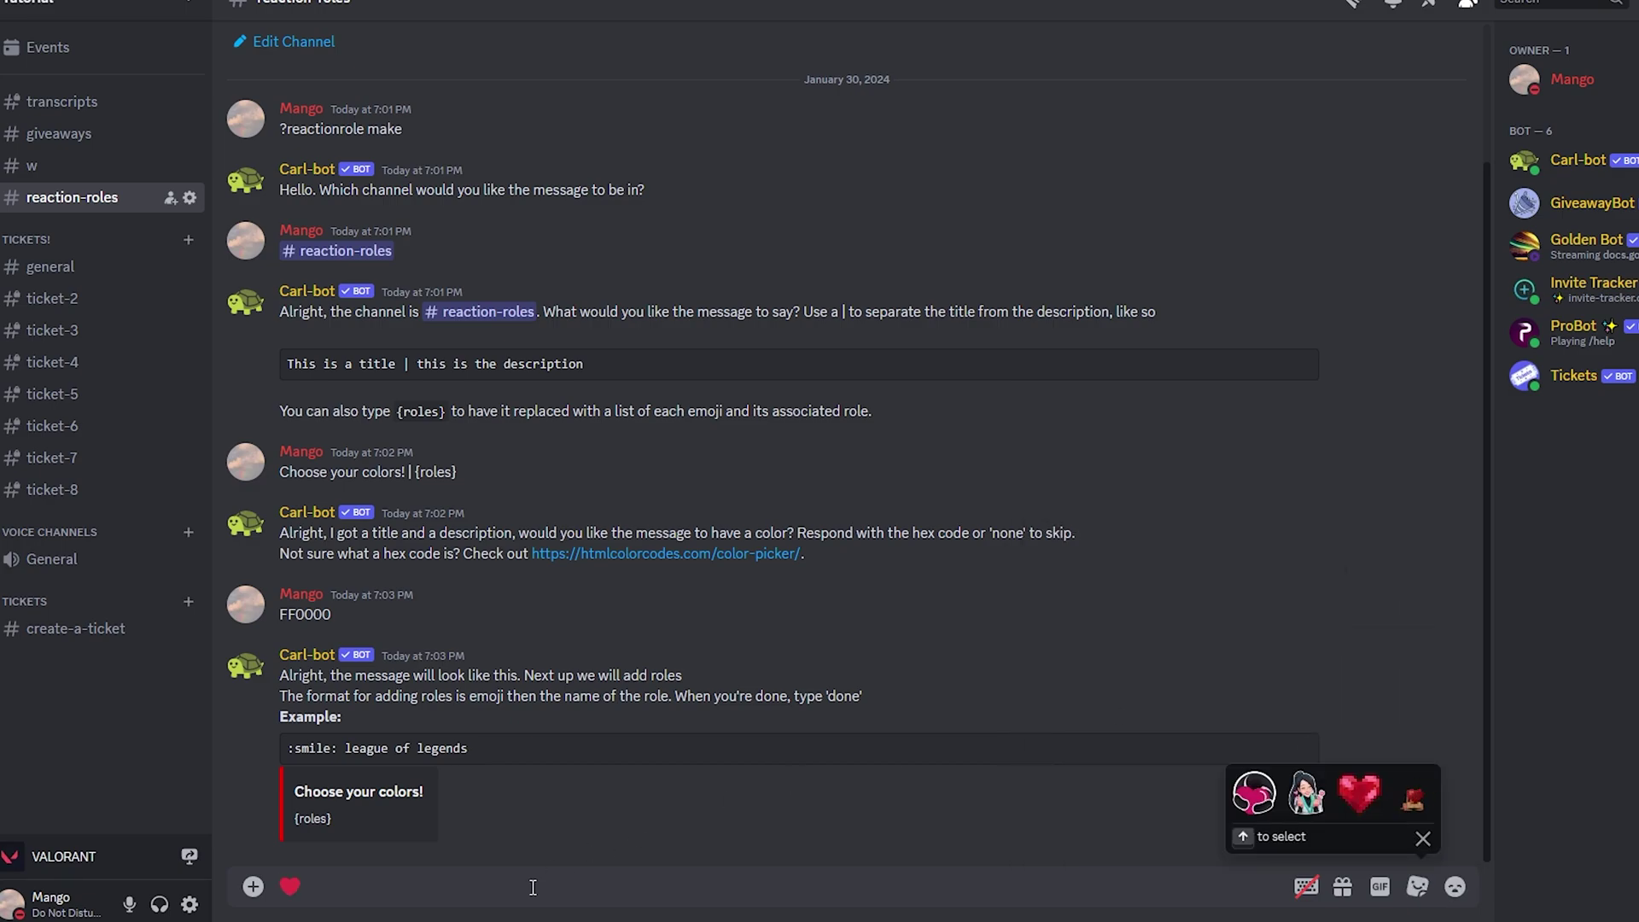
pyautogui.write('@')
pyautogui.click(350, 721)
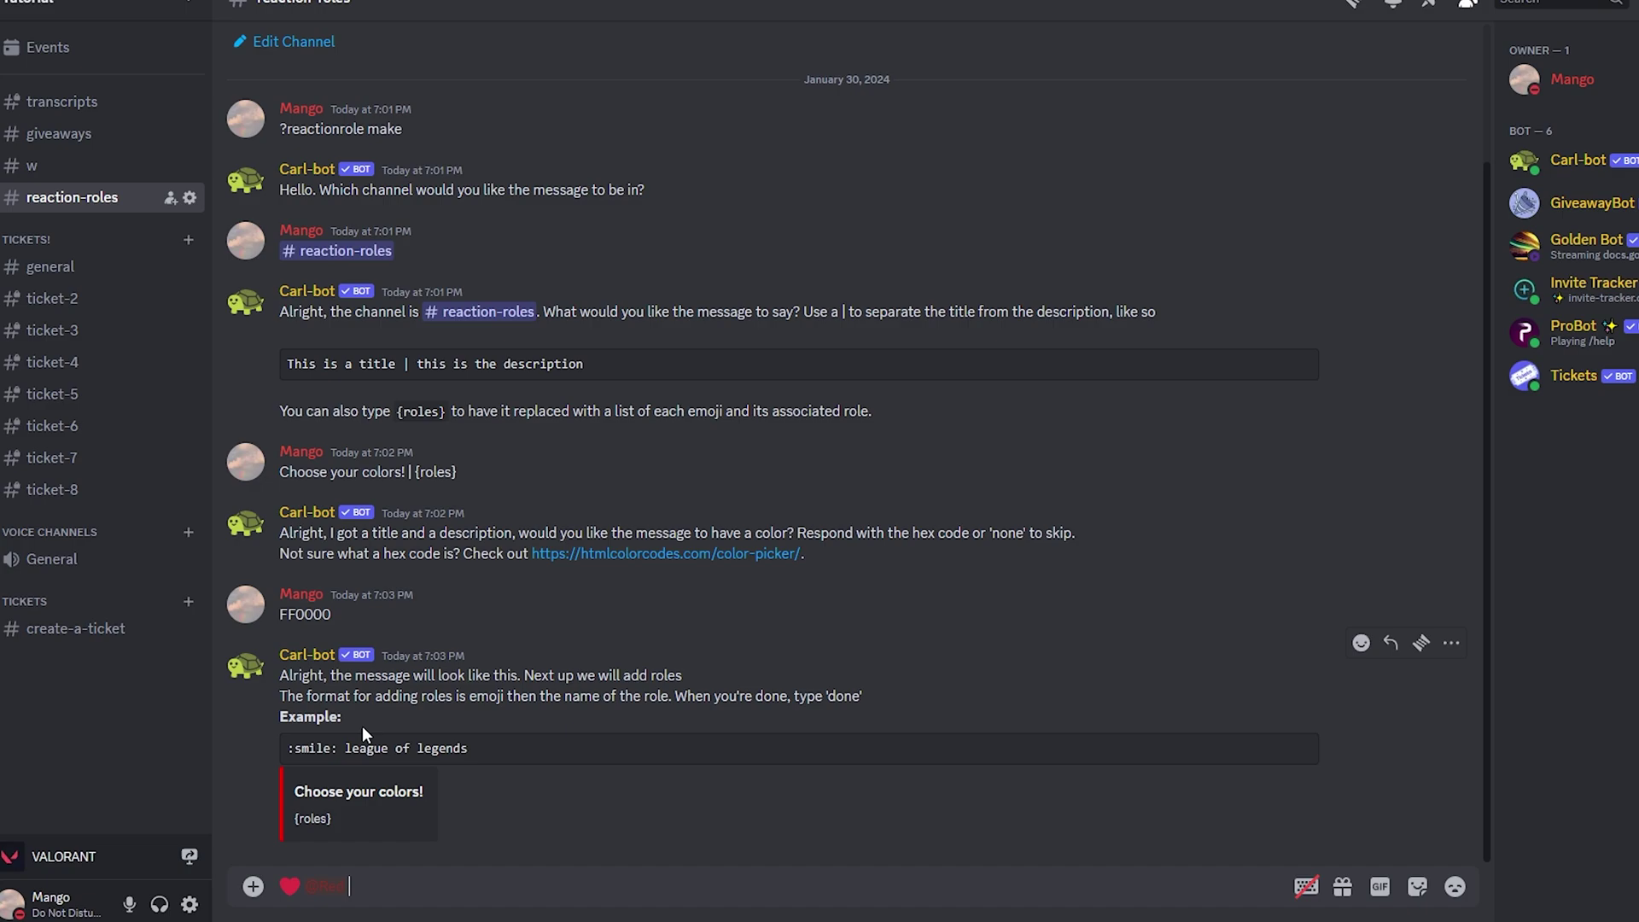
pyautogui.press('Return')
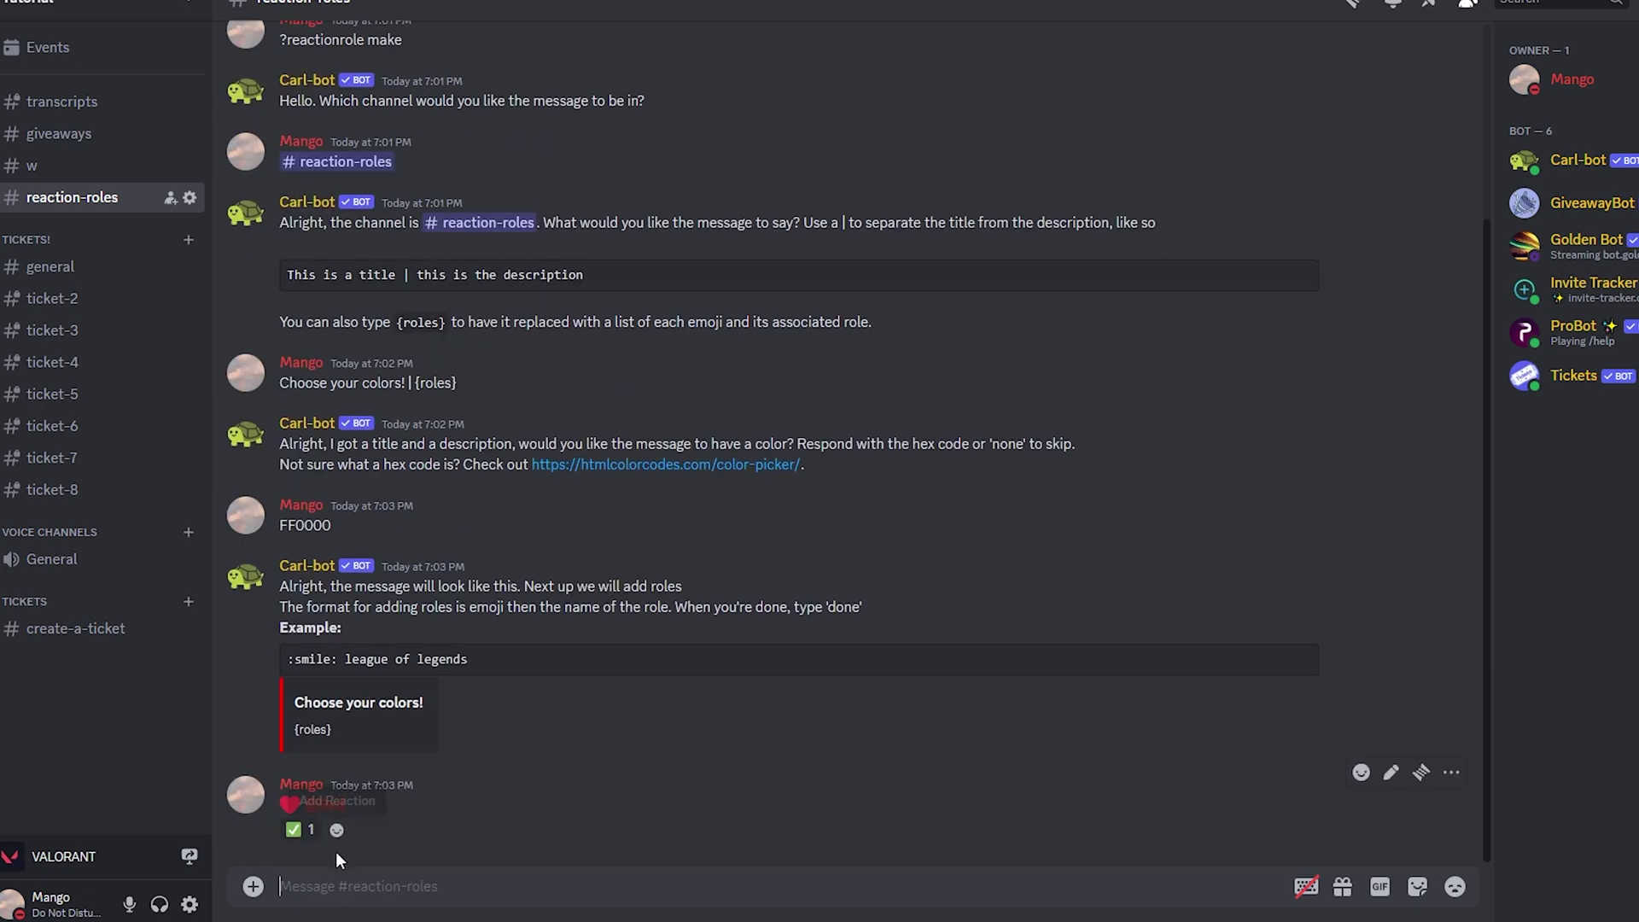
pyautogui.moveTo(294, 838)
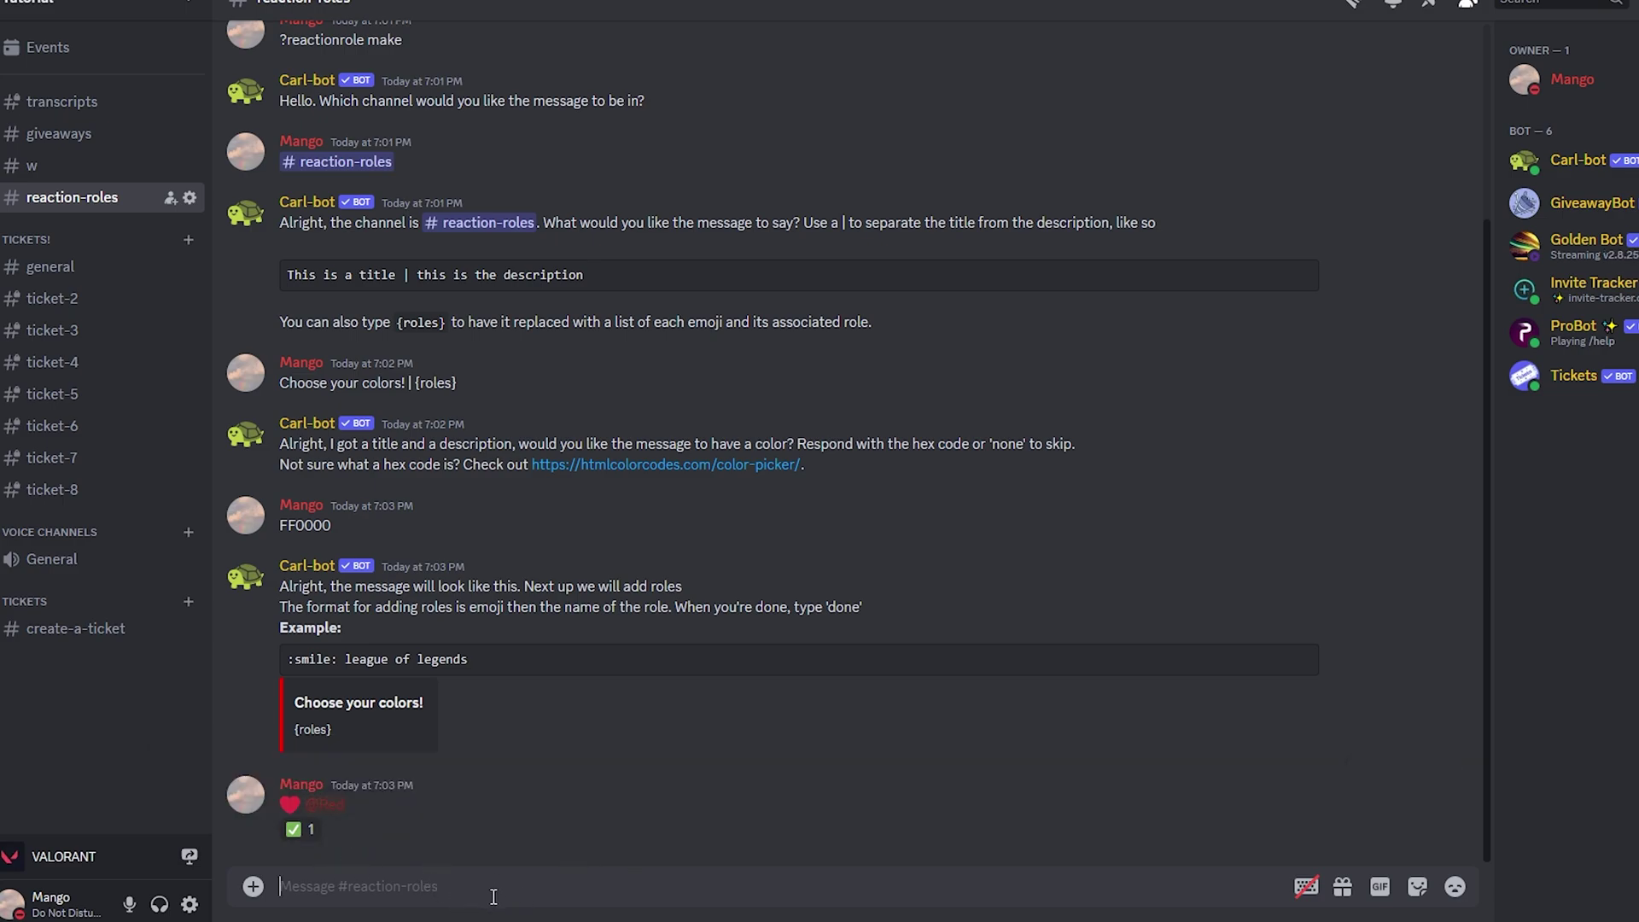
pyautogui.click(1455, 886)
pyautogui.click(1152, 615)
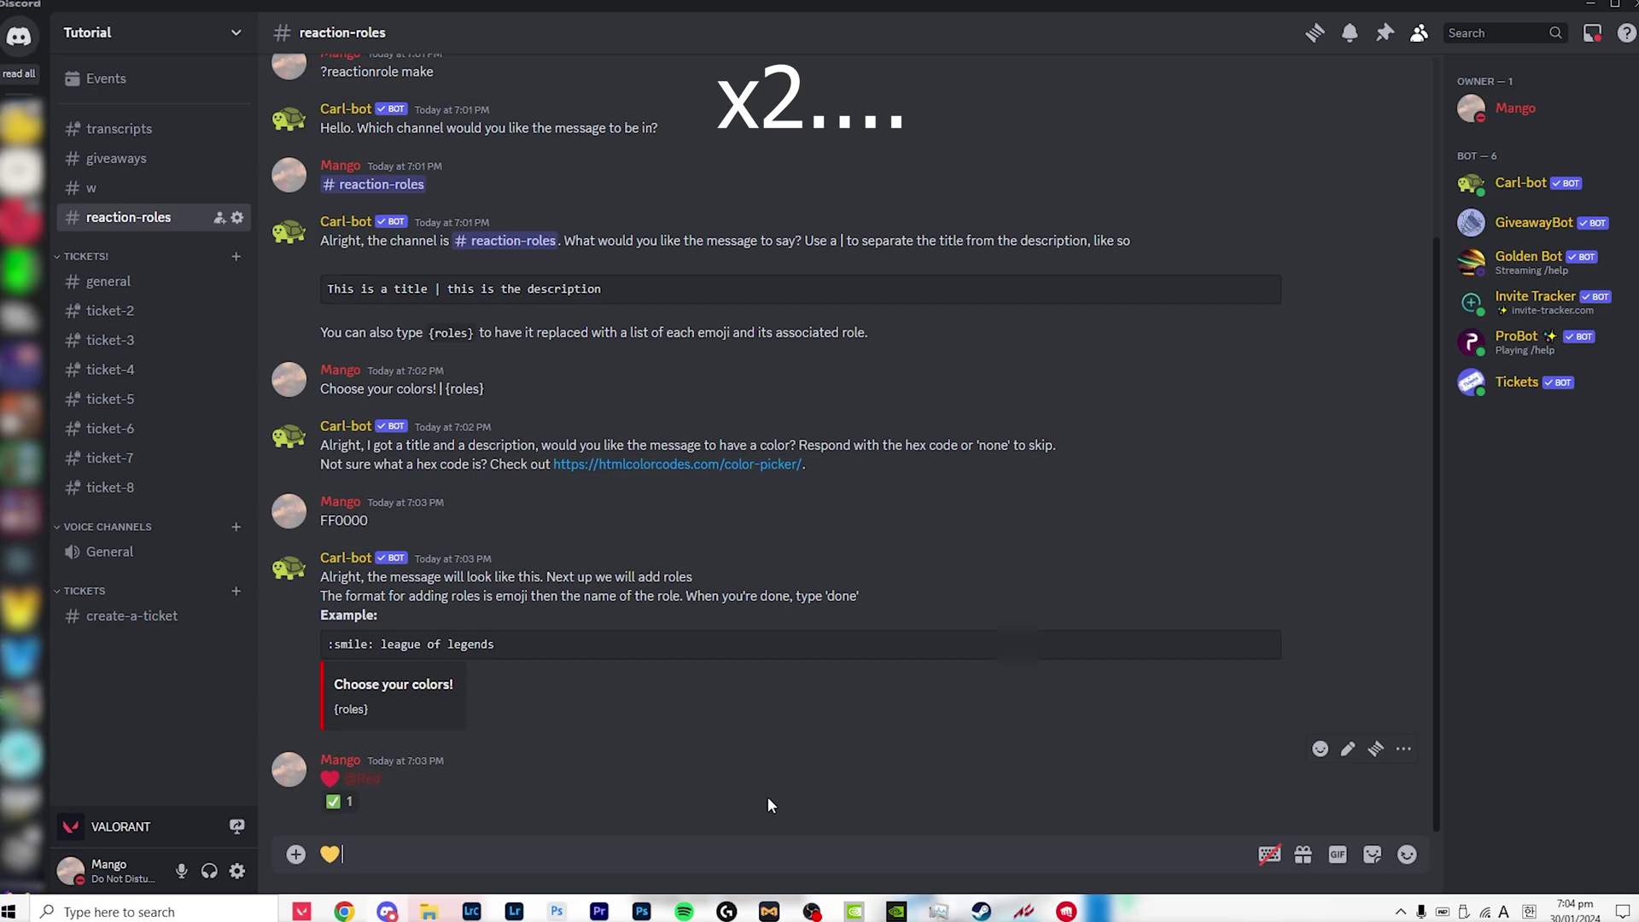
pyautogui.write('@or')
pyautogui.click(646, 751)
pyautogui.press('Return')
pyautogui.click(1348, 815)
pyautogui.click(1098, 586)
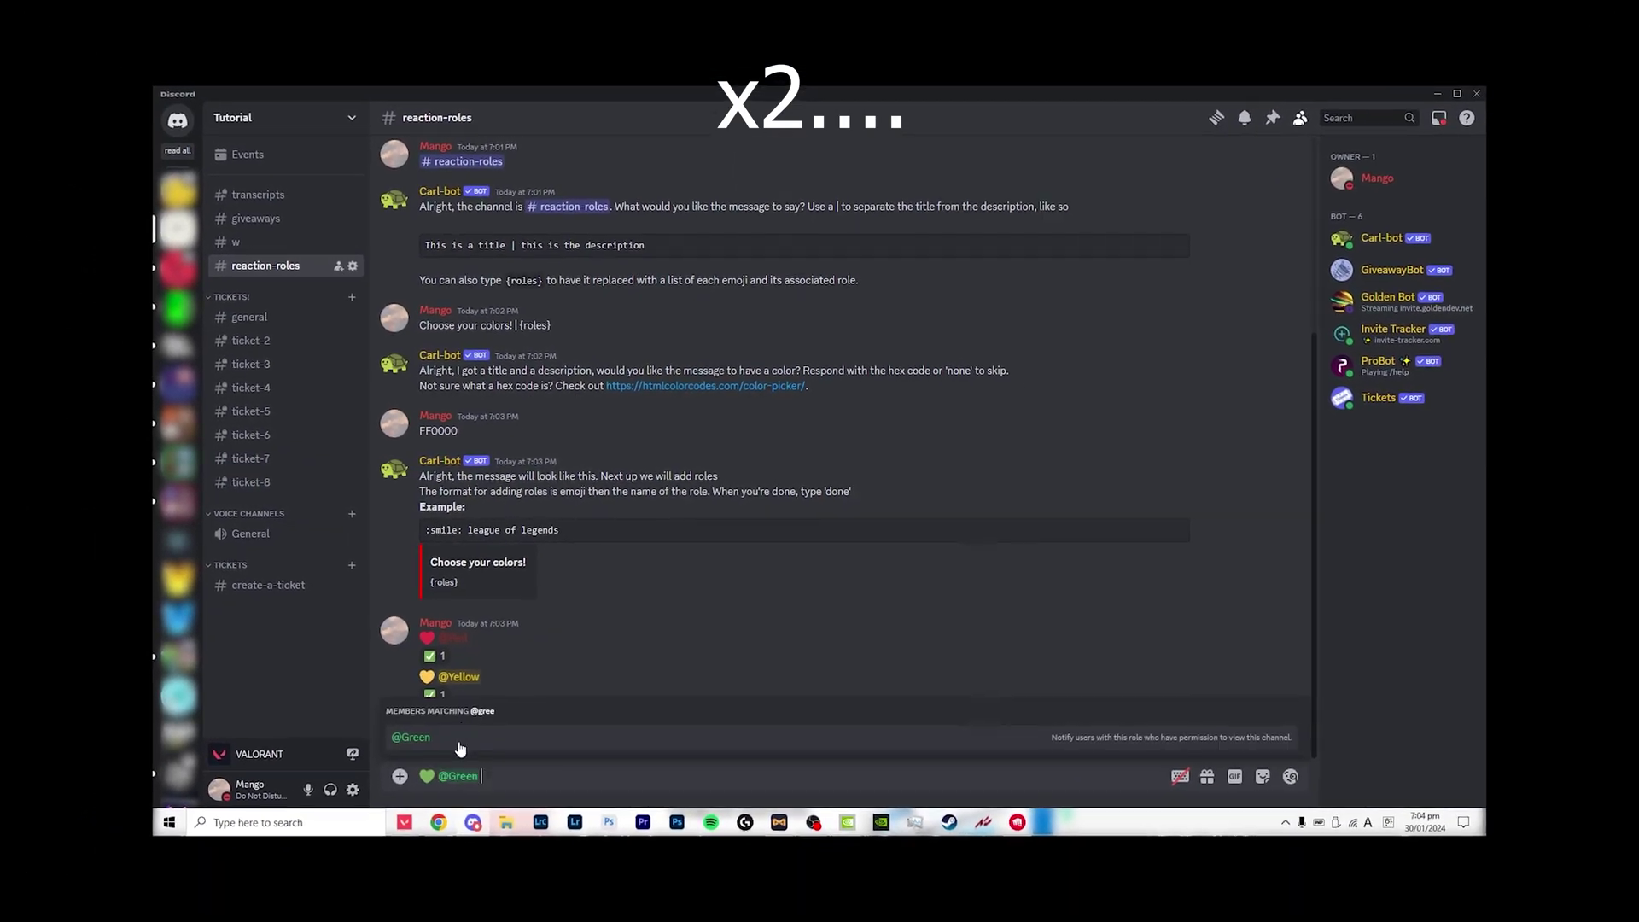
pyautogui.write('@Green')
pyautogui.press('Return')
pyautogui.click(1348, 816)
pyautogui.write('blue hea')
pyautogui.press('Return')
pyautogui.write('@Blue')
pyautogui.press('Return')
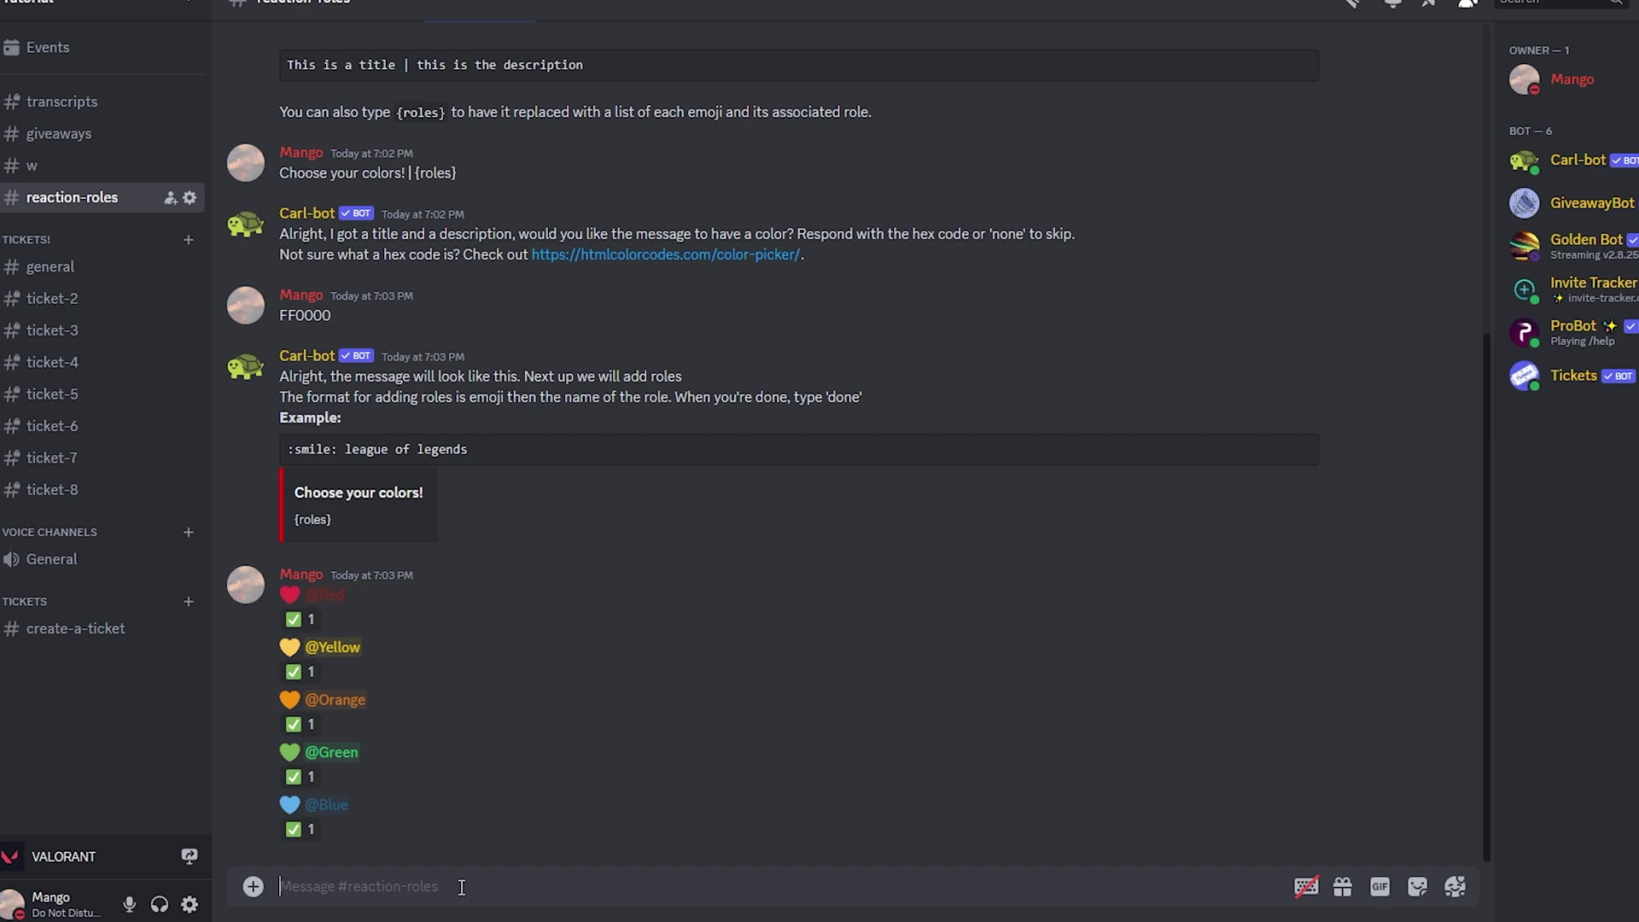
pyautogui.write('done')
pyautogui.press('Return')
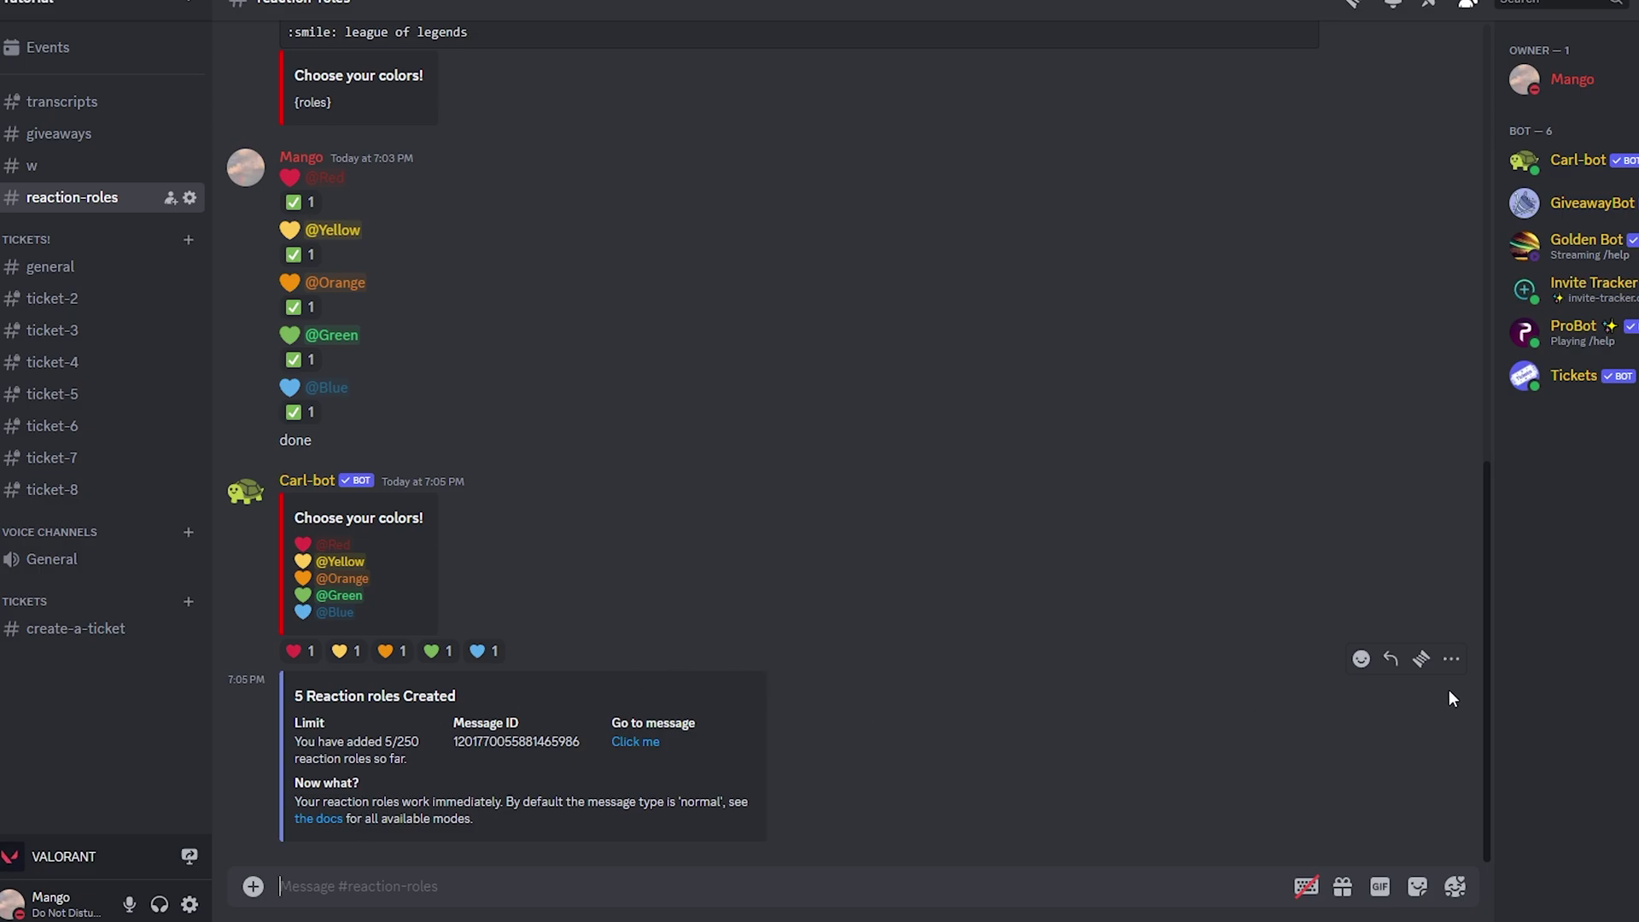
# Delete Carl-bot's "5 Reaction roles Created" confirmation message from the reaction-roles channel.
pyautogui.click(1451, 658)
pyautogui.click(1336, 815)
pyautogui.press('Return')
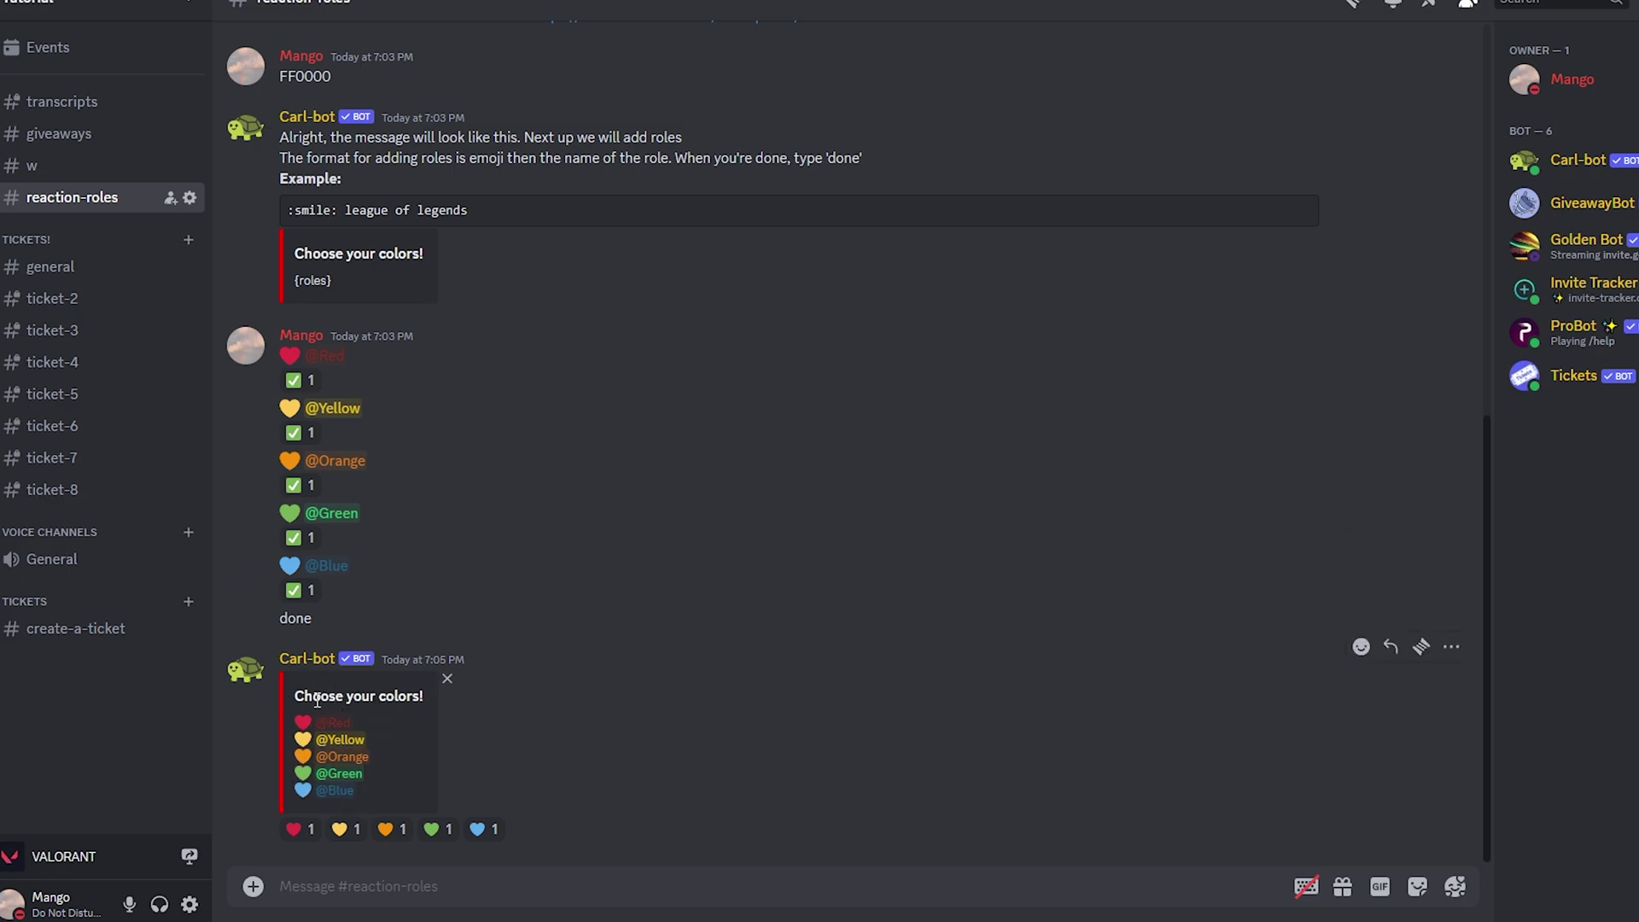
pyautogui.click(378, 766)
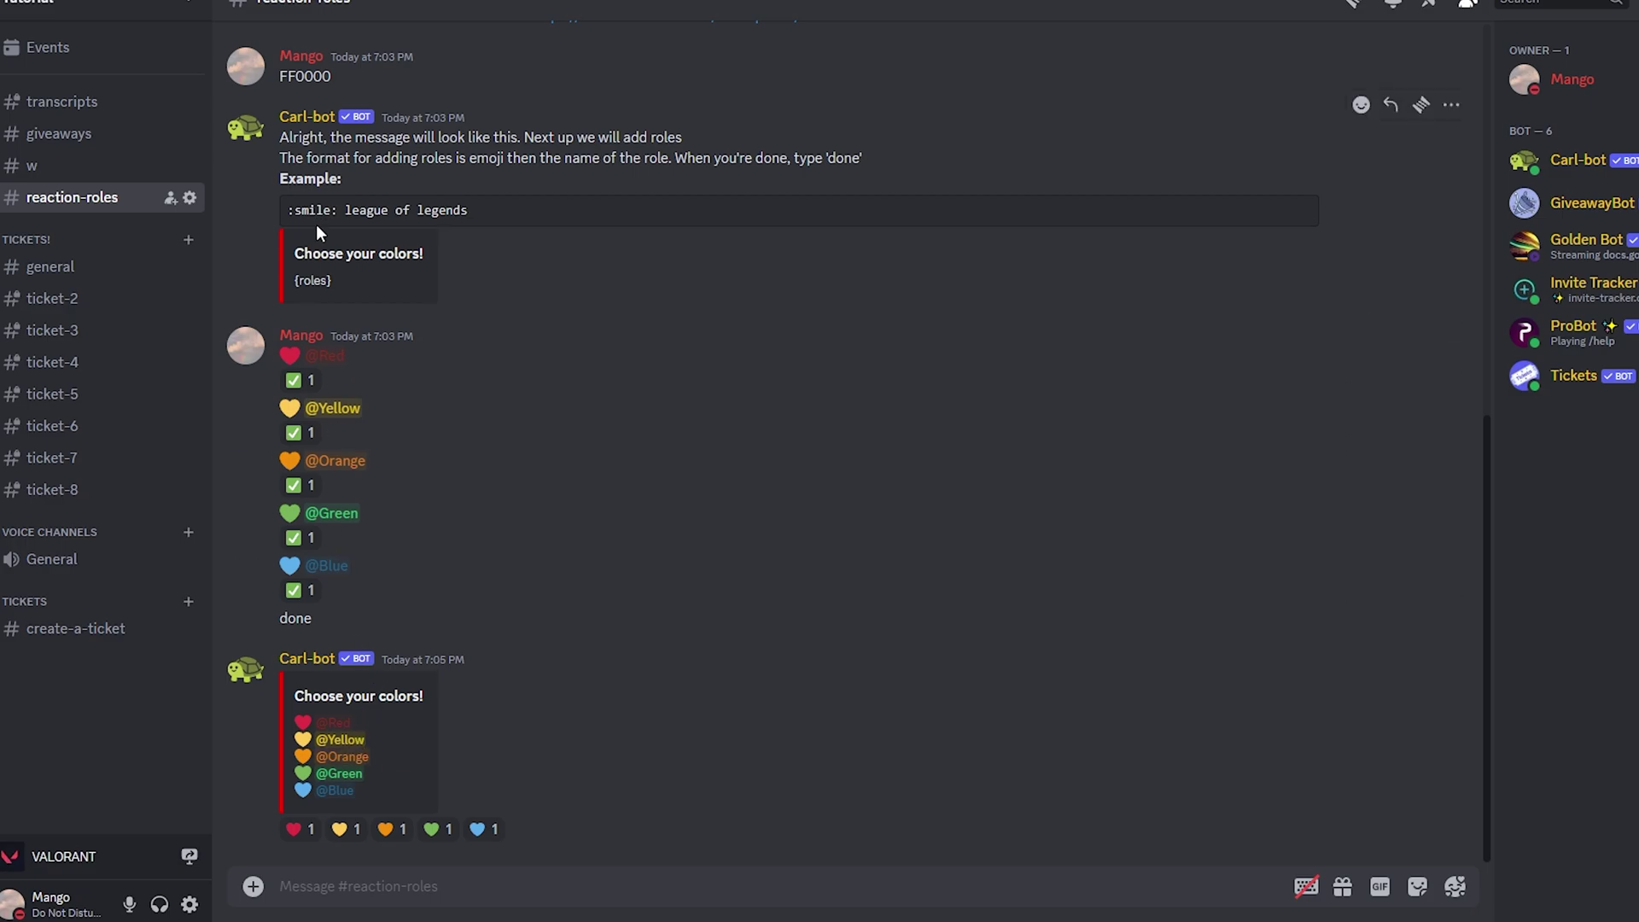
pyautogui.scroll(6, 403, 562)
pyautogui.scroll(-6, 411, 687)
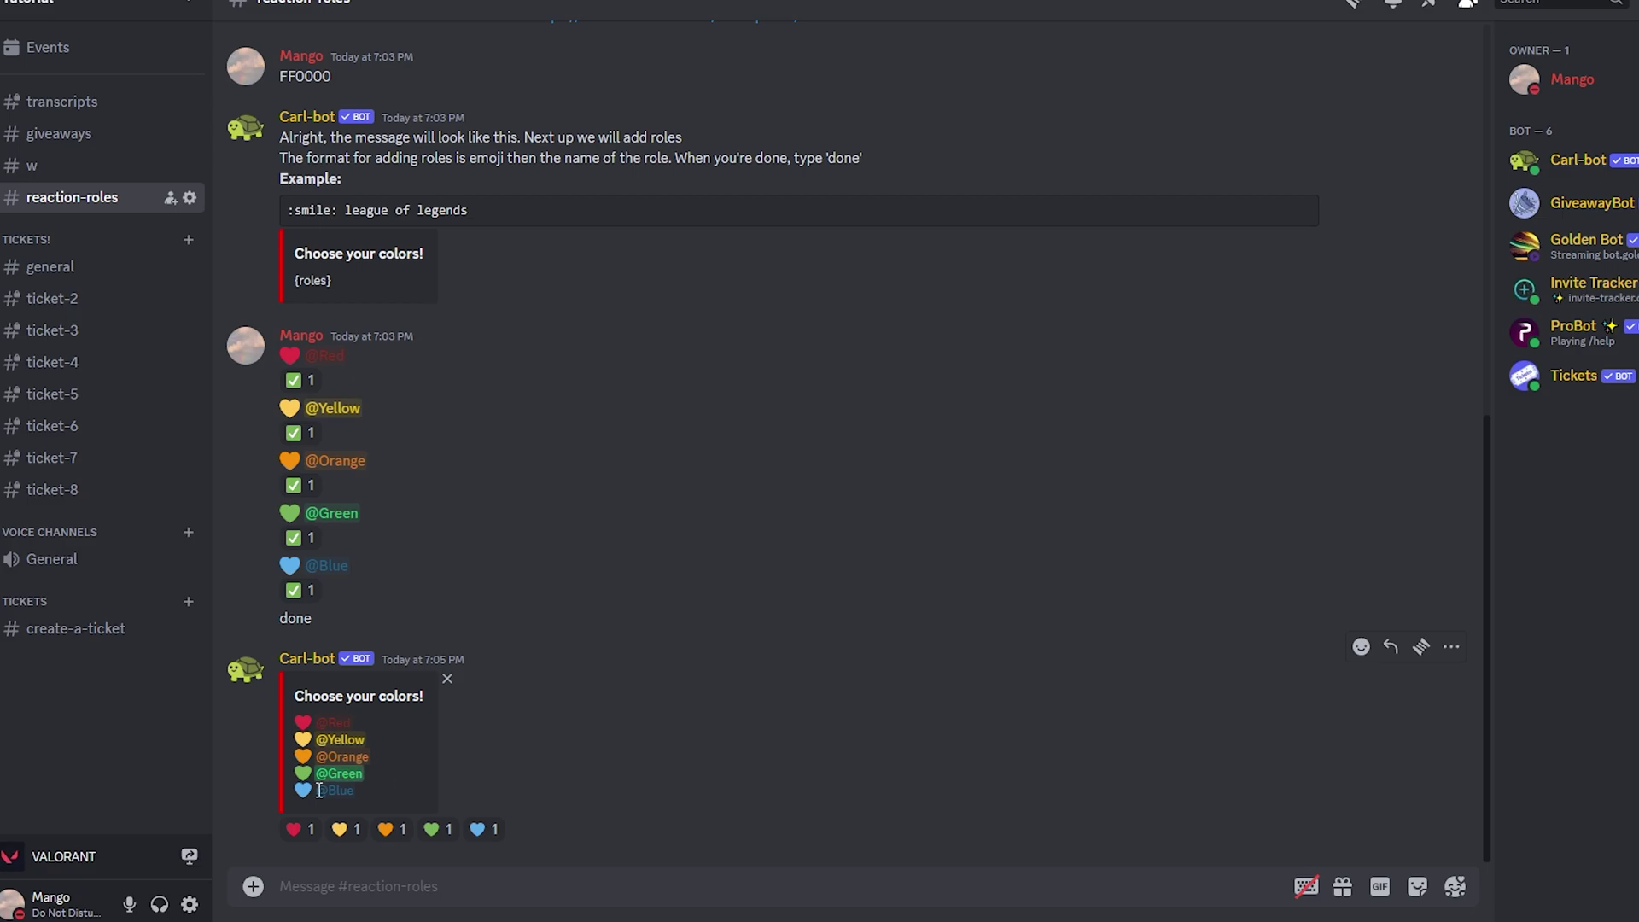
# React to the "Choose your colors!" message with the red, yellow and orange hearts, checking the assigned roles in the server owner's profile.
pyautogui.click(295, 828)
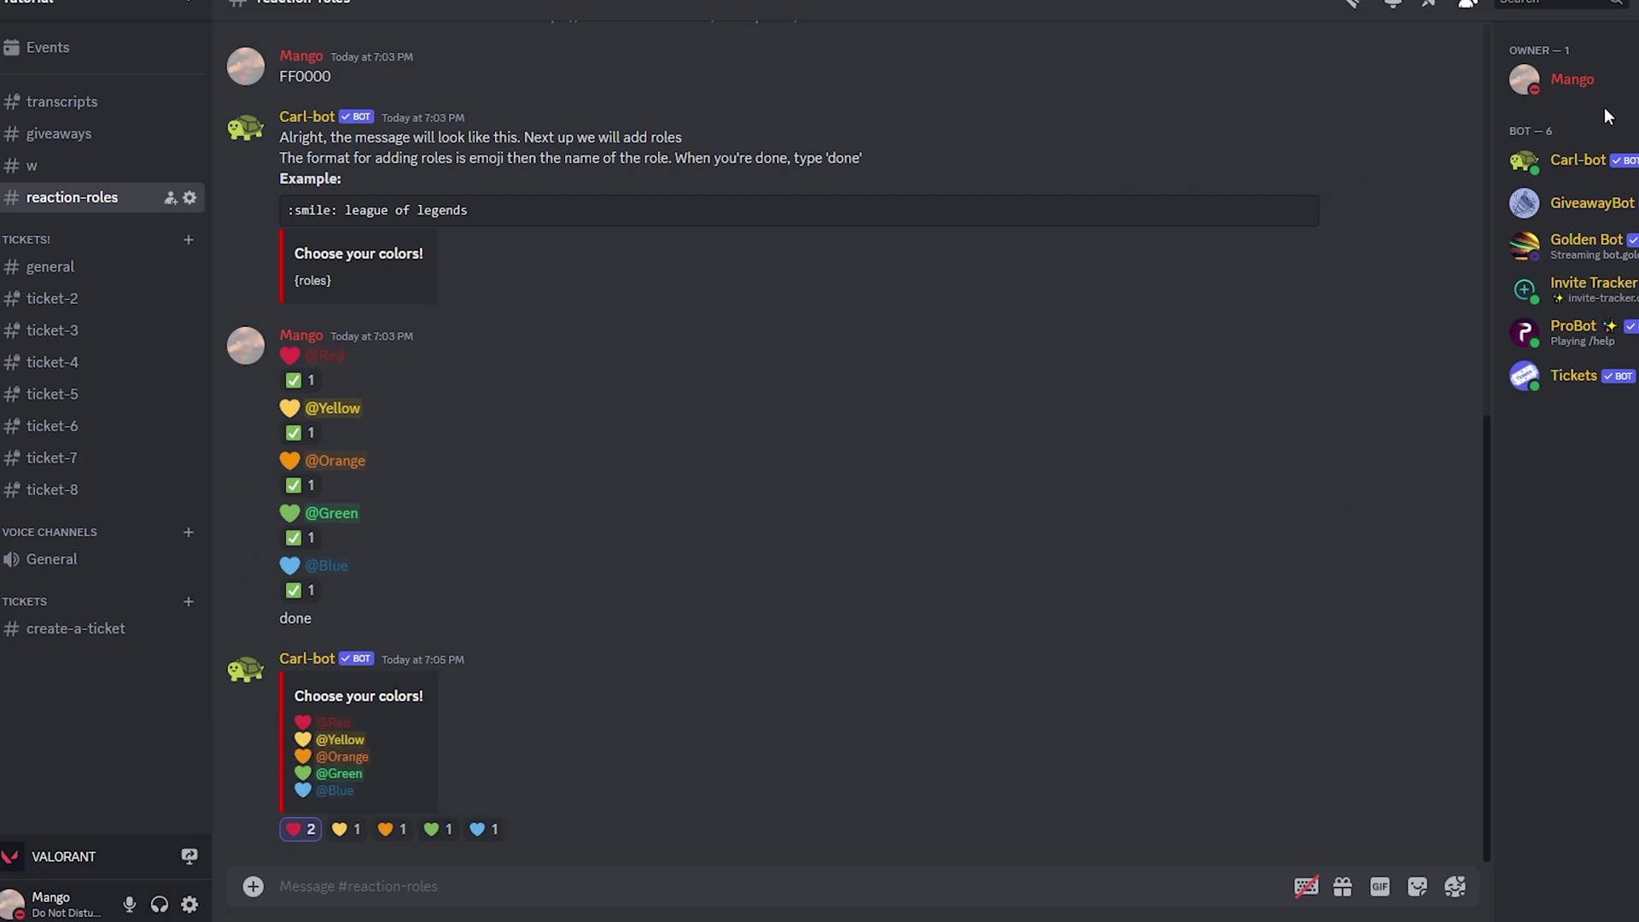
pyautogui.click(1571, 79)
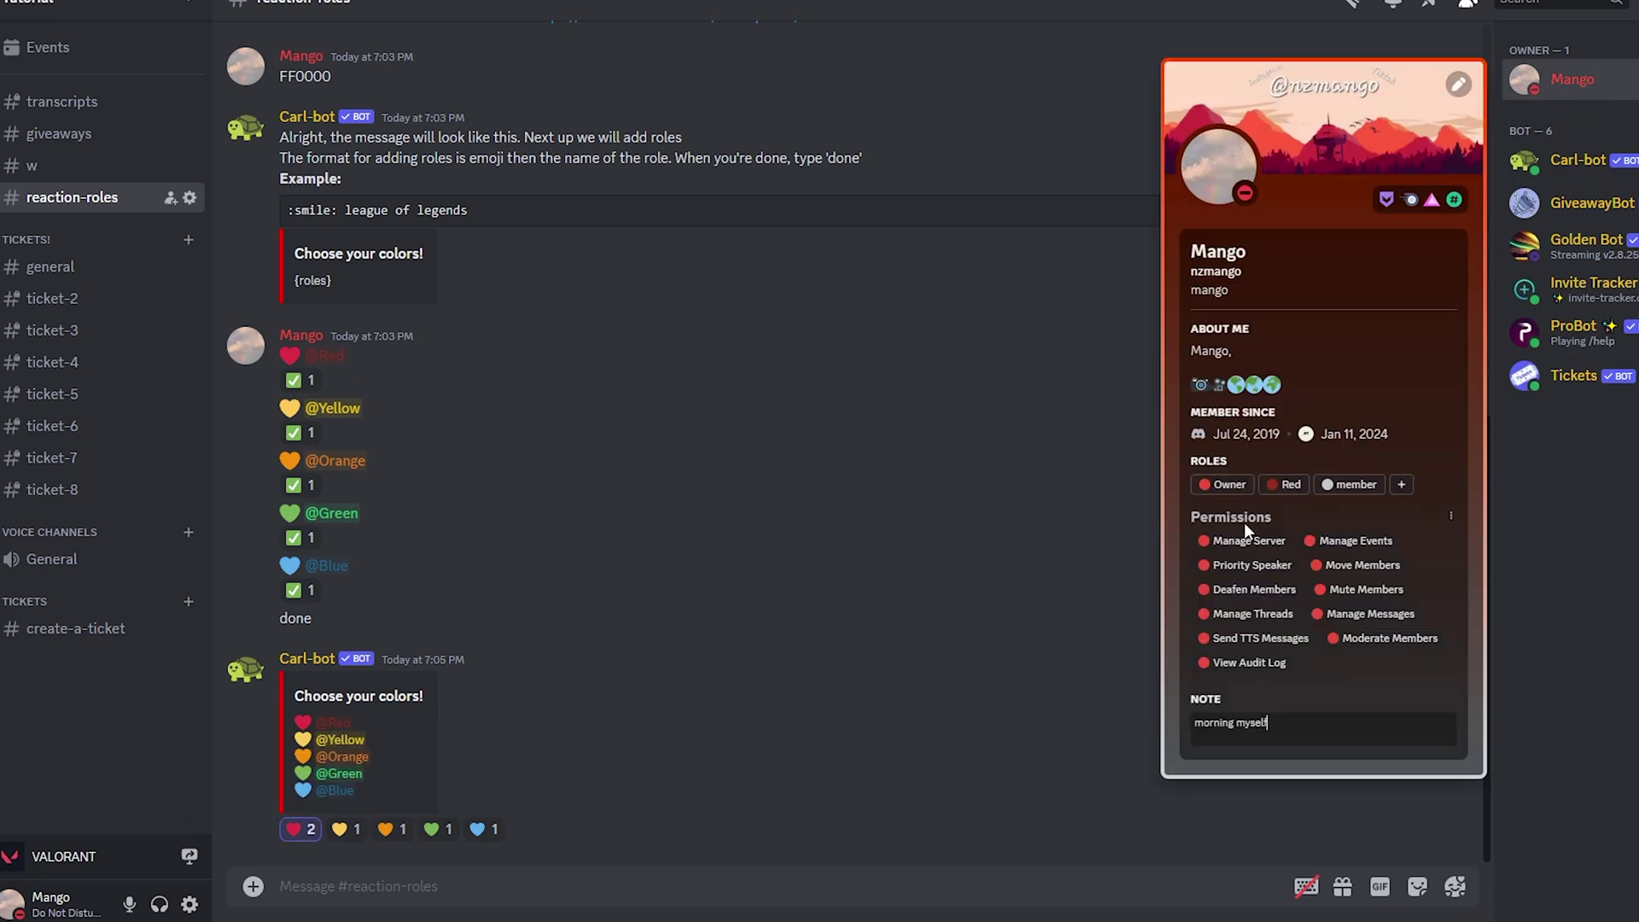
pyautogui.click(346, 829)
pyautogui.click(392, 829)
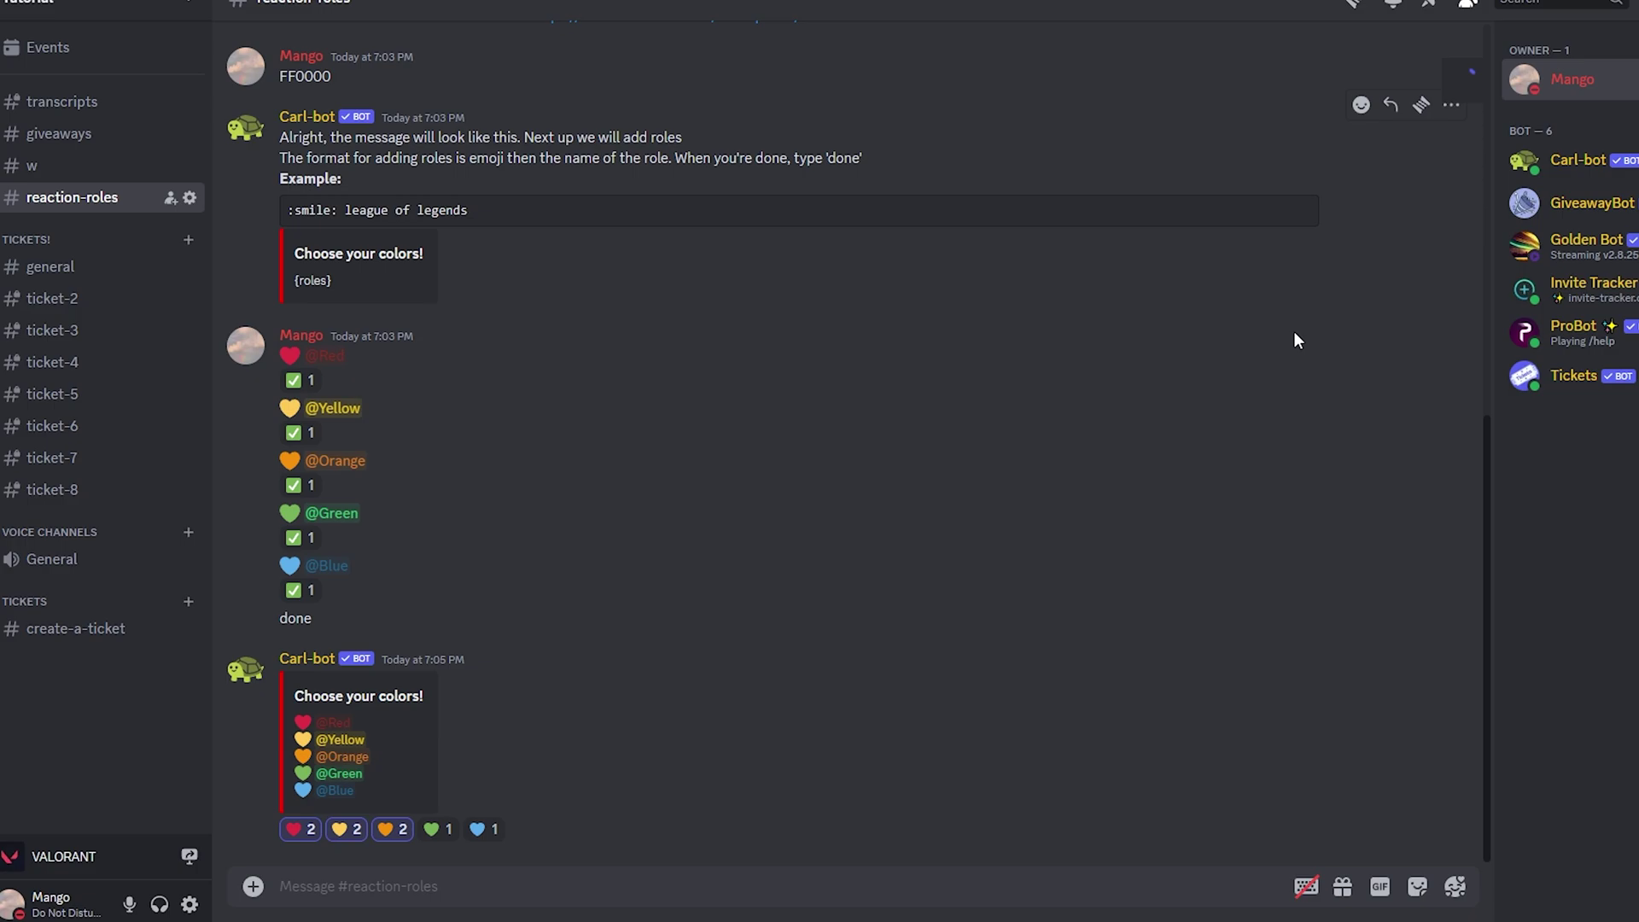
pyautogui.click(1568, 79)
# React with the green and blue hearts as well, and check the roles in the server owner's profile.
pyautogui.click(440, 829)
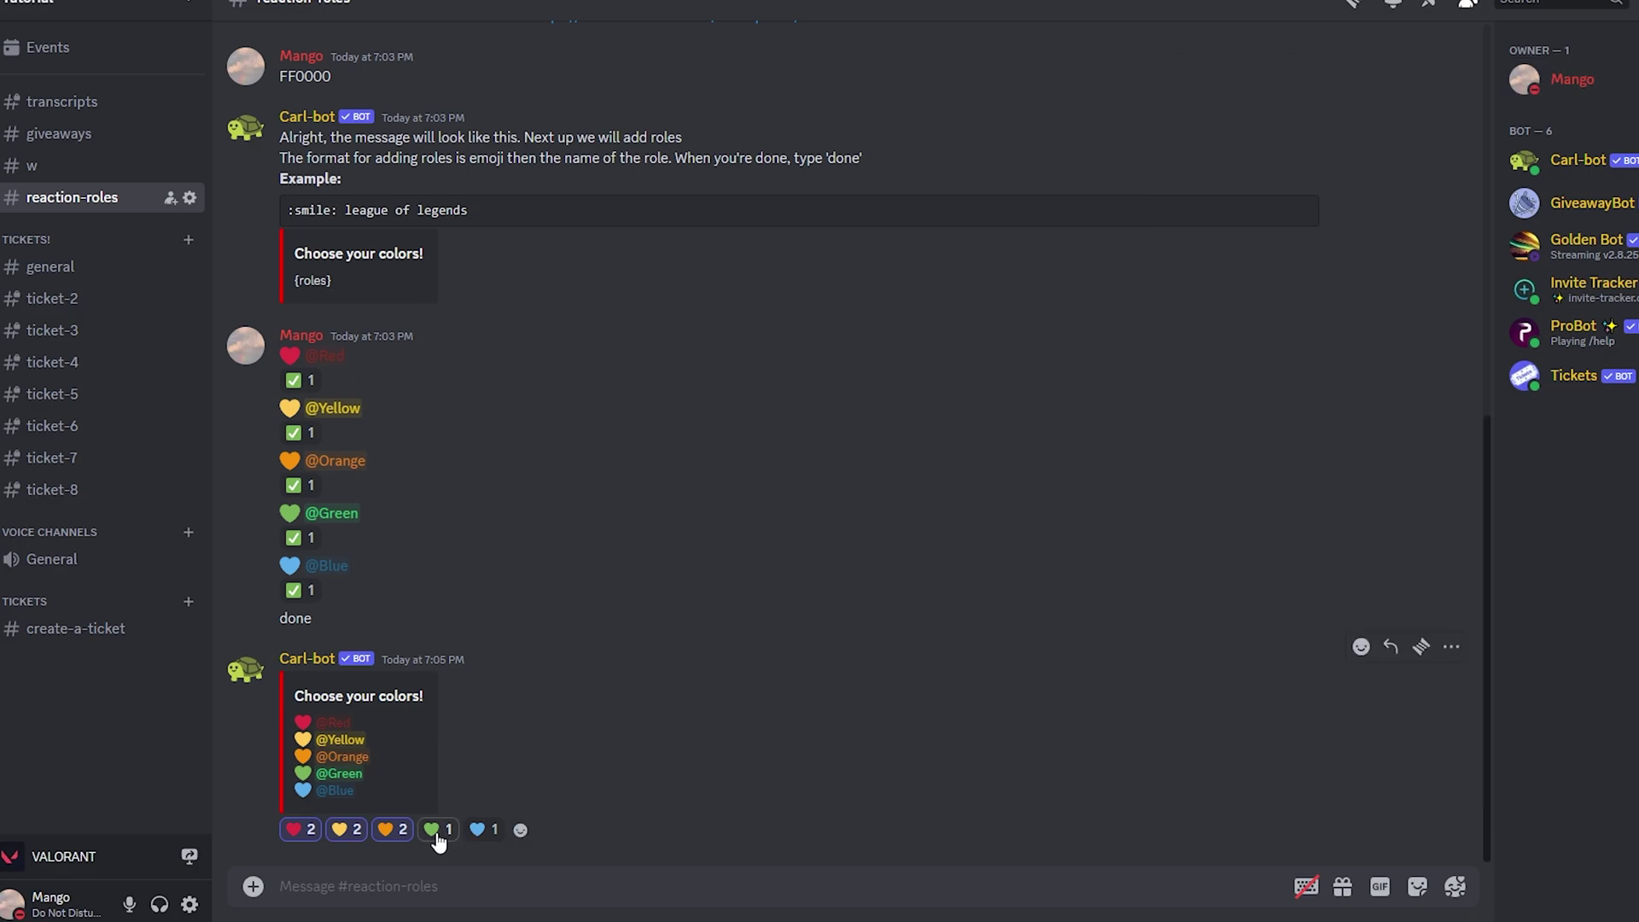
pyautogui.click(485, 828)
pyautogui.click(1571, 79)
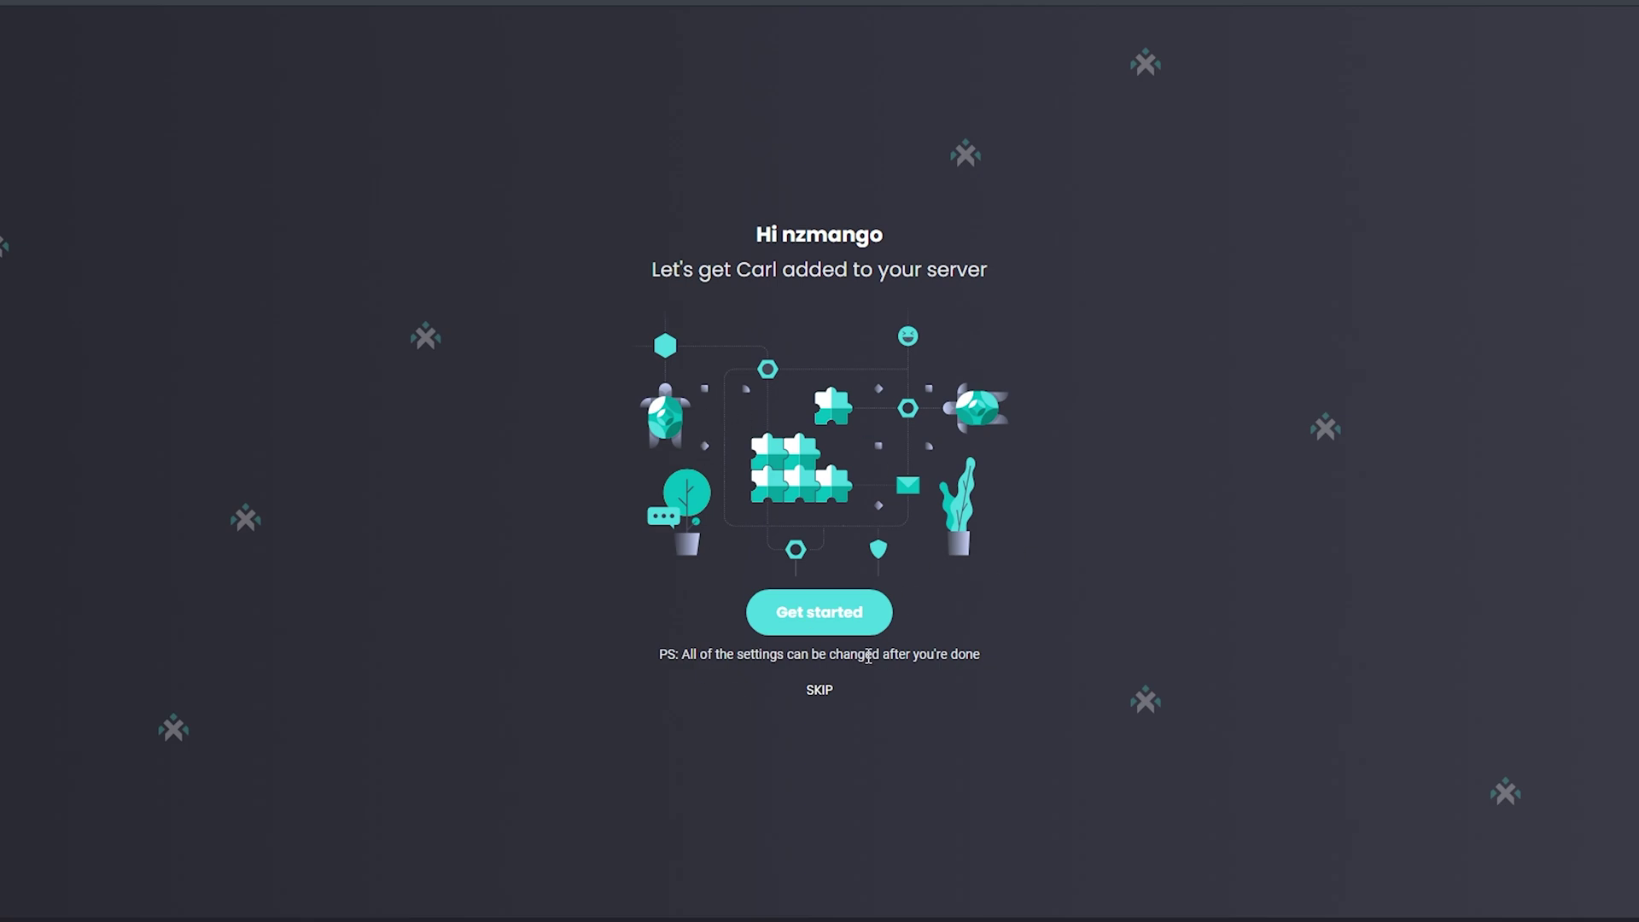
# Switch to the Carl-bot dashboard, skip its setup introduction, and open the #reaction-roles entry in the reaction roles settings for editing.
pyautogui.click(821, 690)
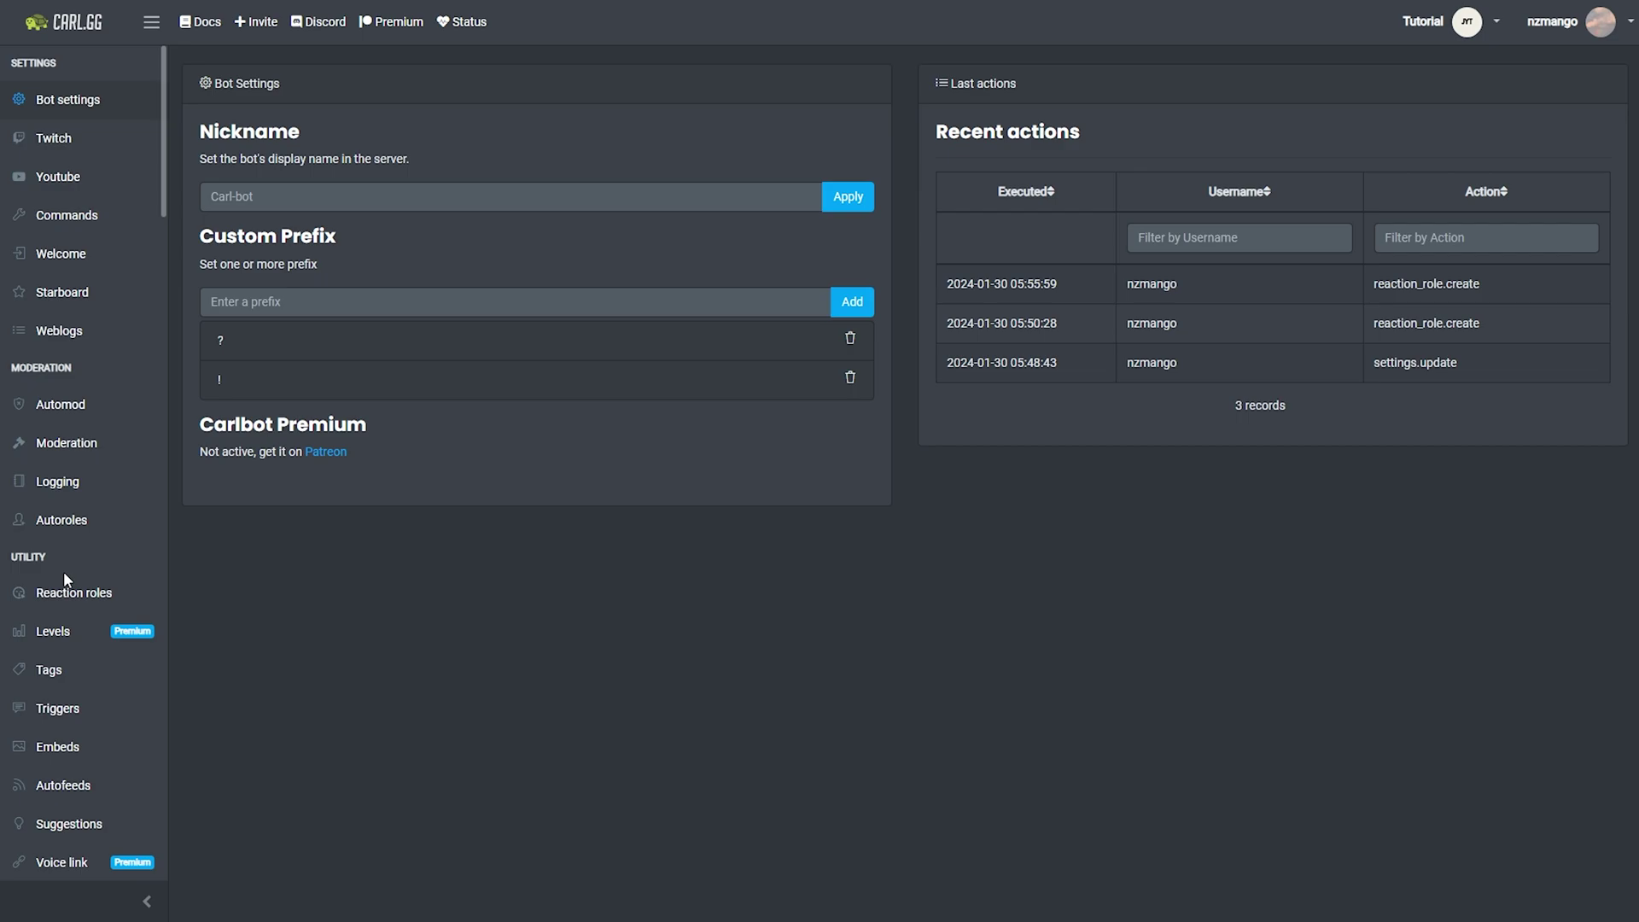
pyautogui.click(86, 596)
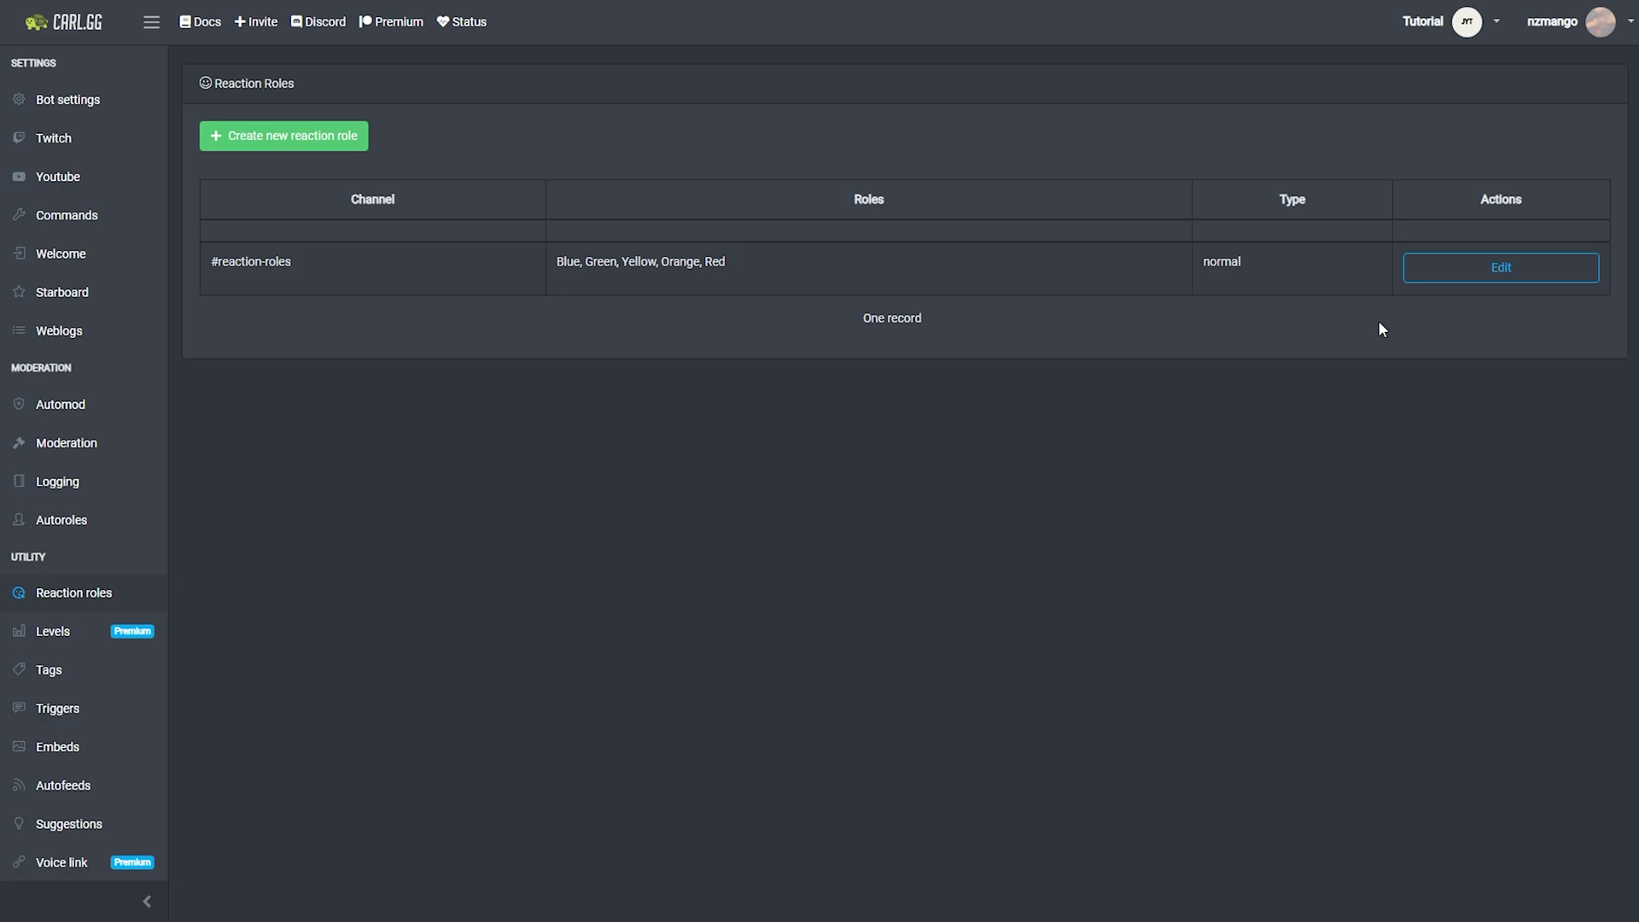
pyautogui.click(1442, 271)
pyautogui.scroll(-8, 679, 707)
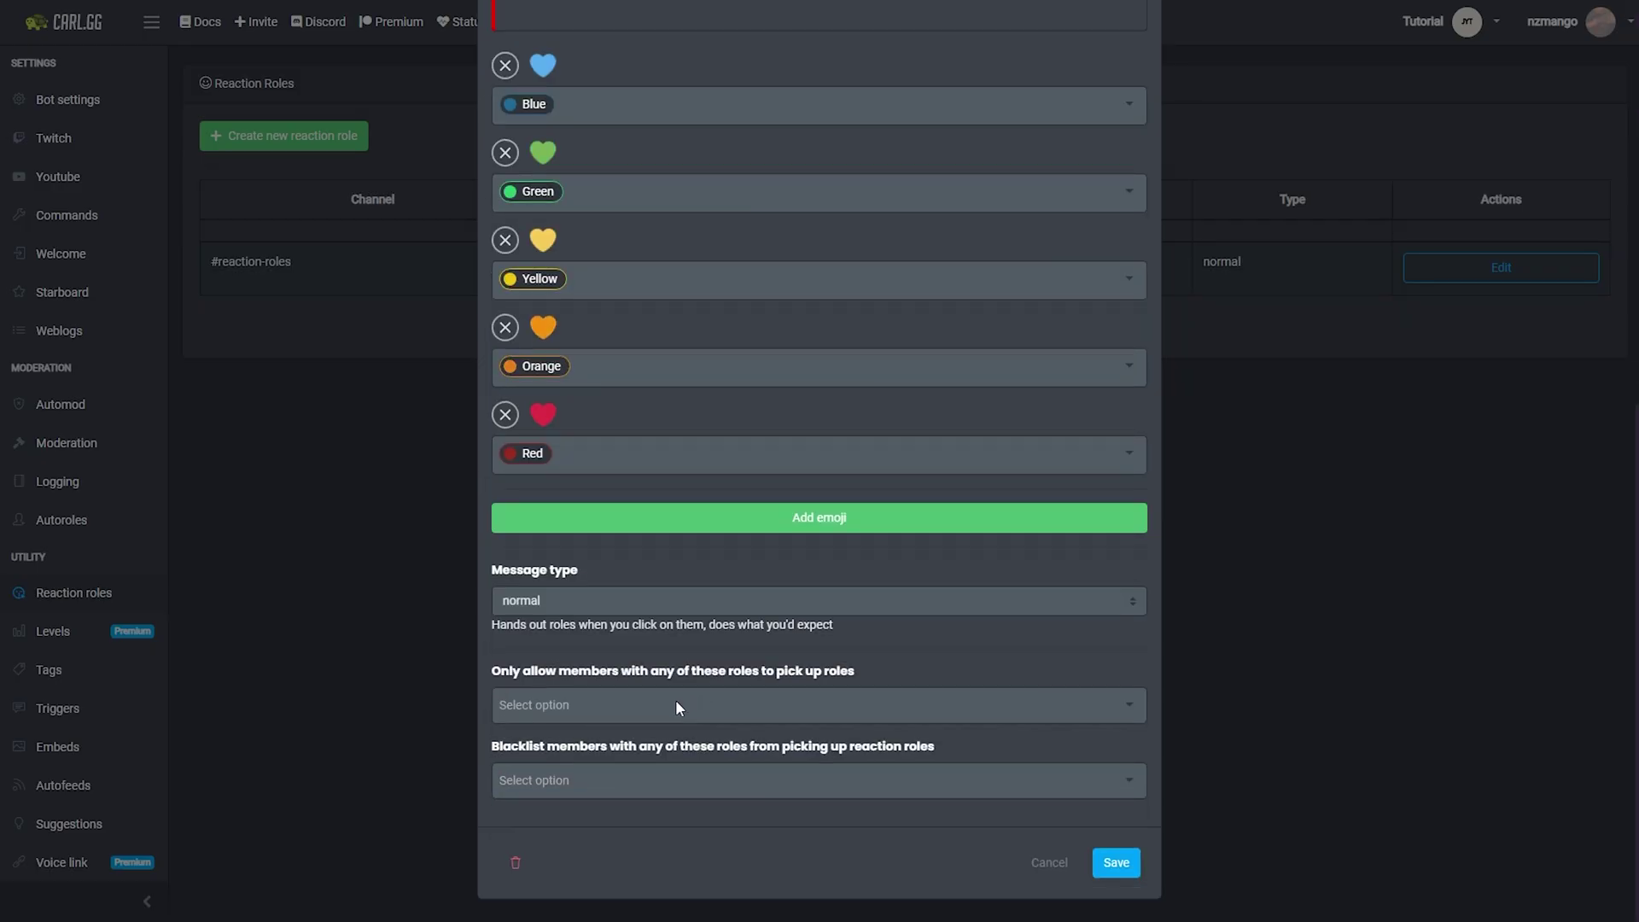
# Change the reaction role message type to unique and save the entry.
pyautogui.moveTo(495, 625); pyautogui.dragTo(754, 627)
pyautogui.click(505, 626)
pyautogui.click(720, 602)
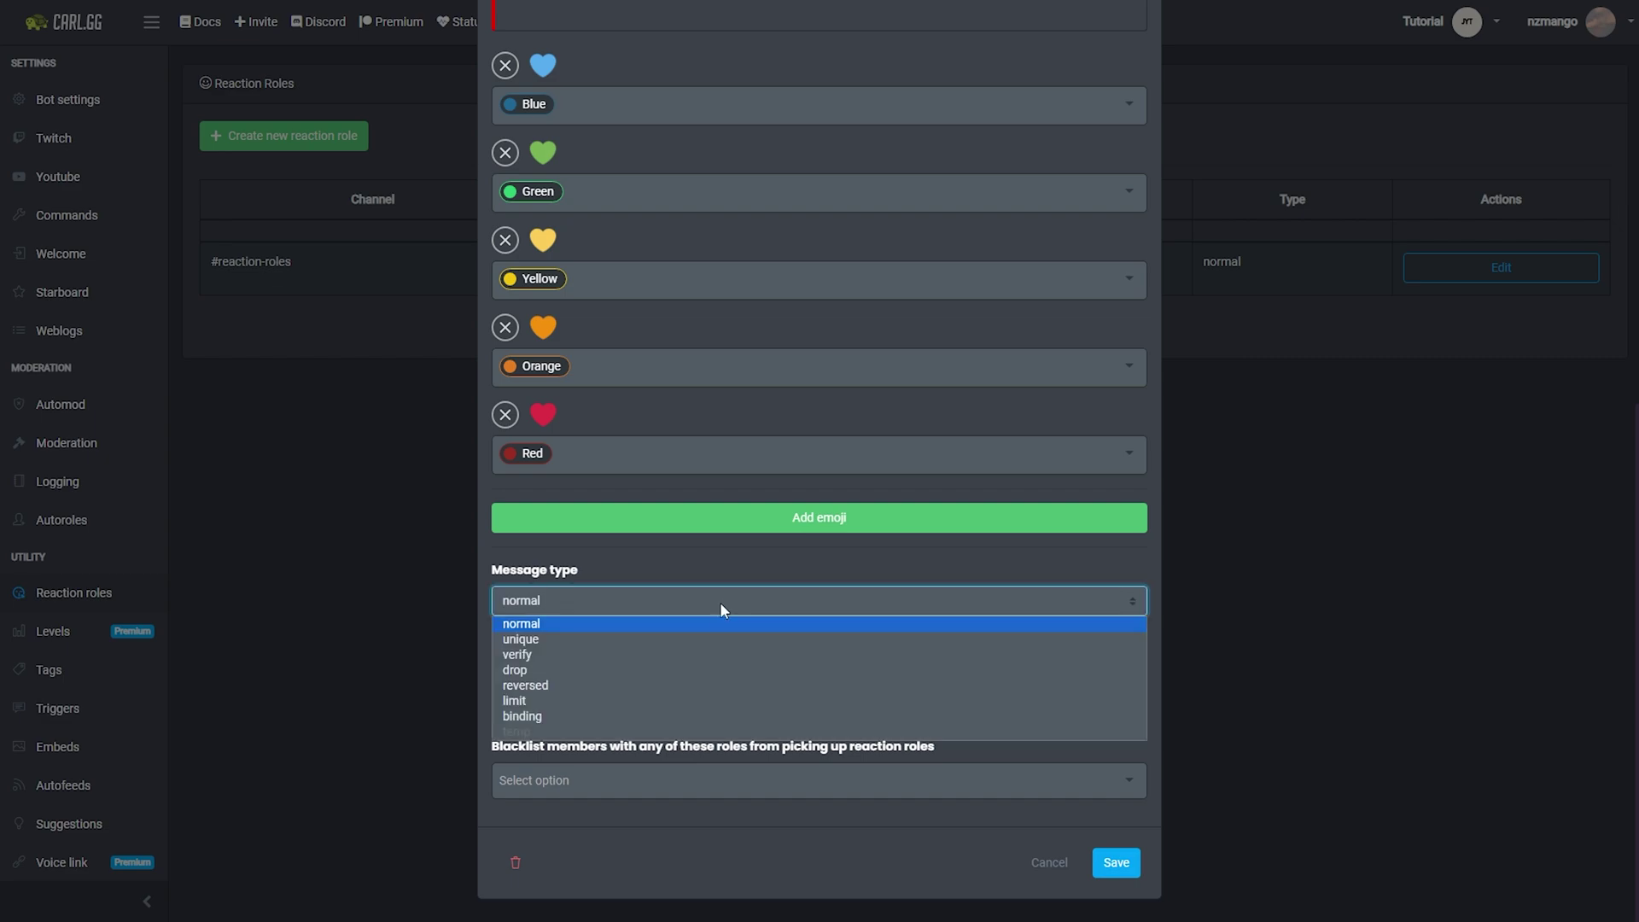
pyautogui.click(696, 640)
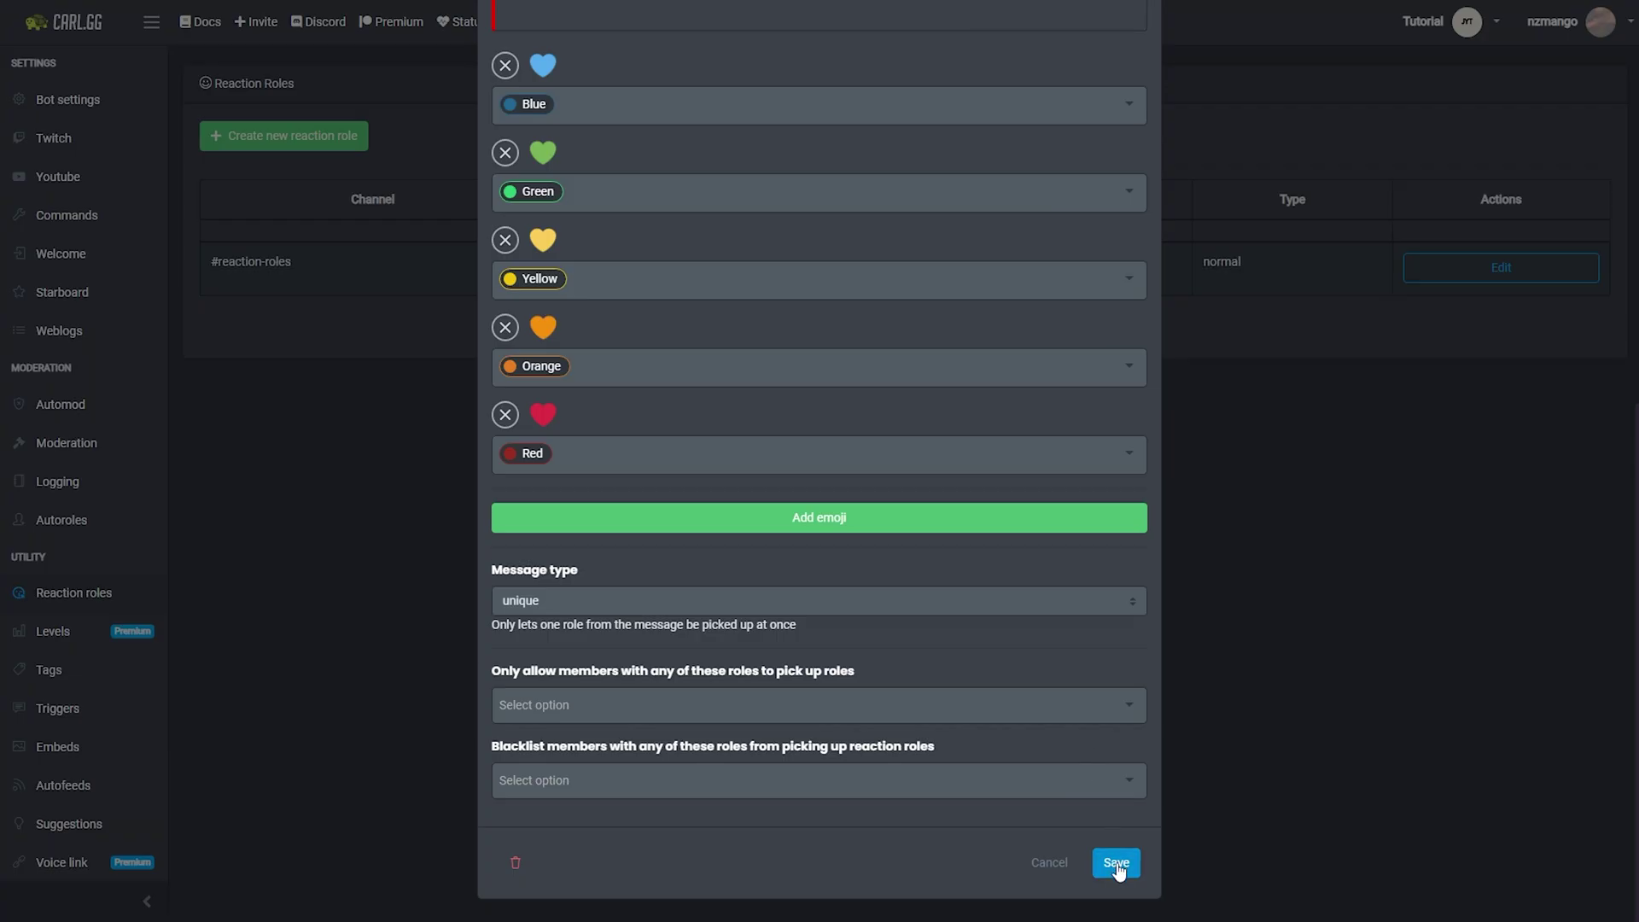
pyautogui.click(1116, 864)
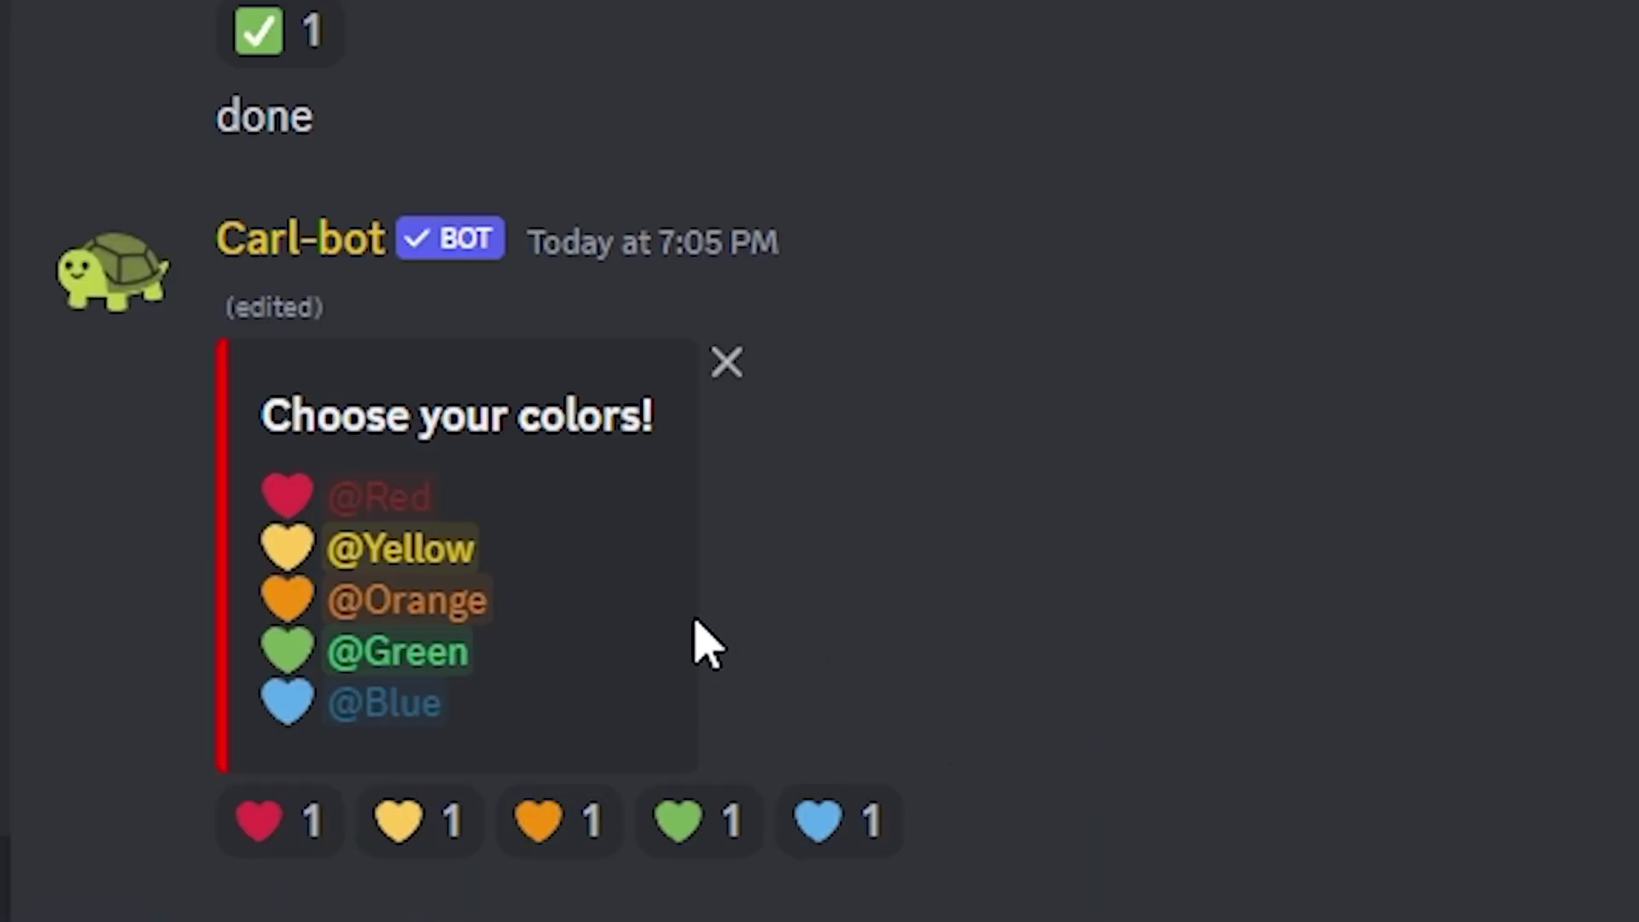
# Back in Discord, test the unique mode by reacting with the red, yellow, orange, green and blue hearts in turn.
pyautogui.click(283, 845)
pyautogui.click(432, 849)
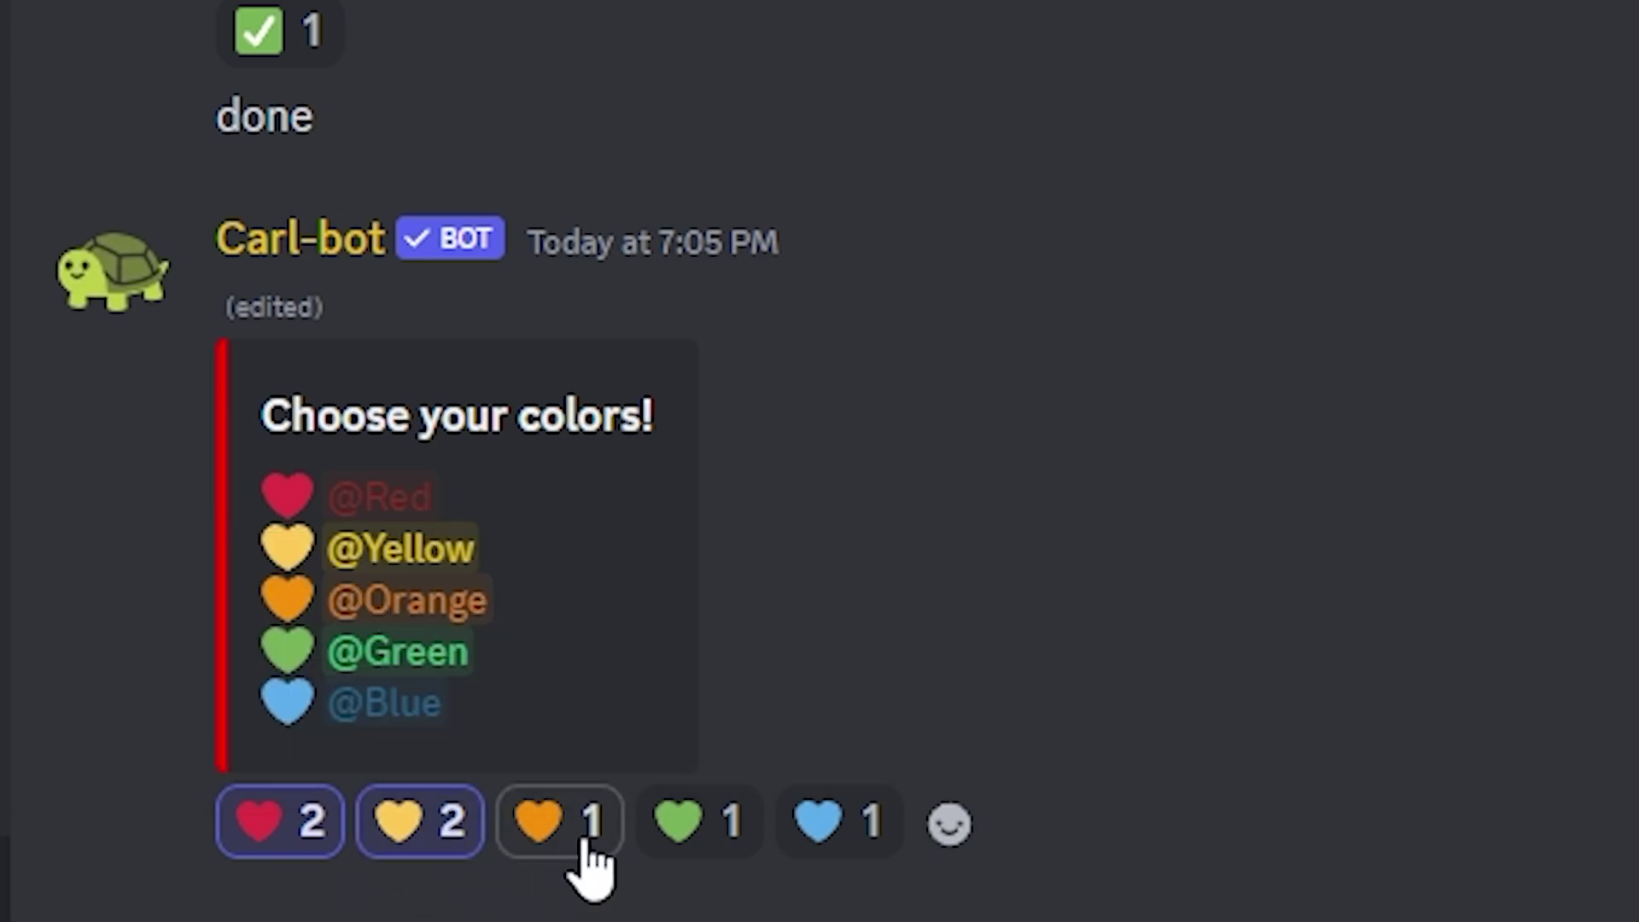
pyautogui.click(585, 843)
pyautogui.click(731, 845)
pyautogui.click(825, 847)
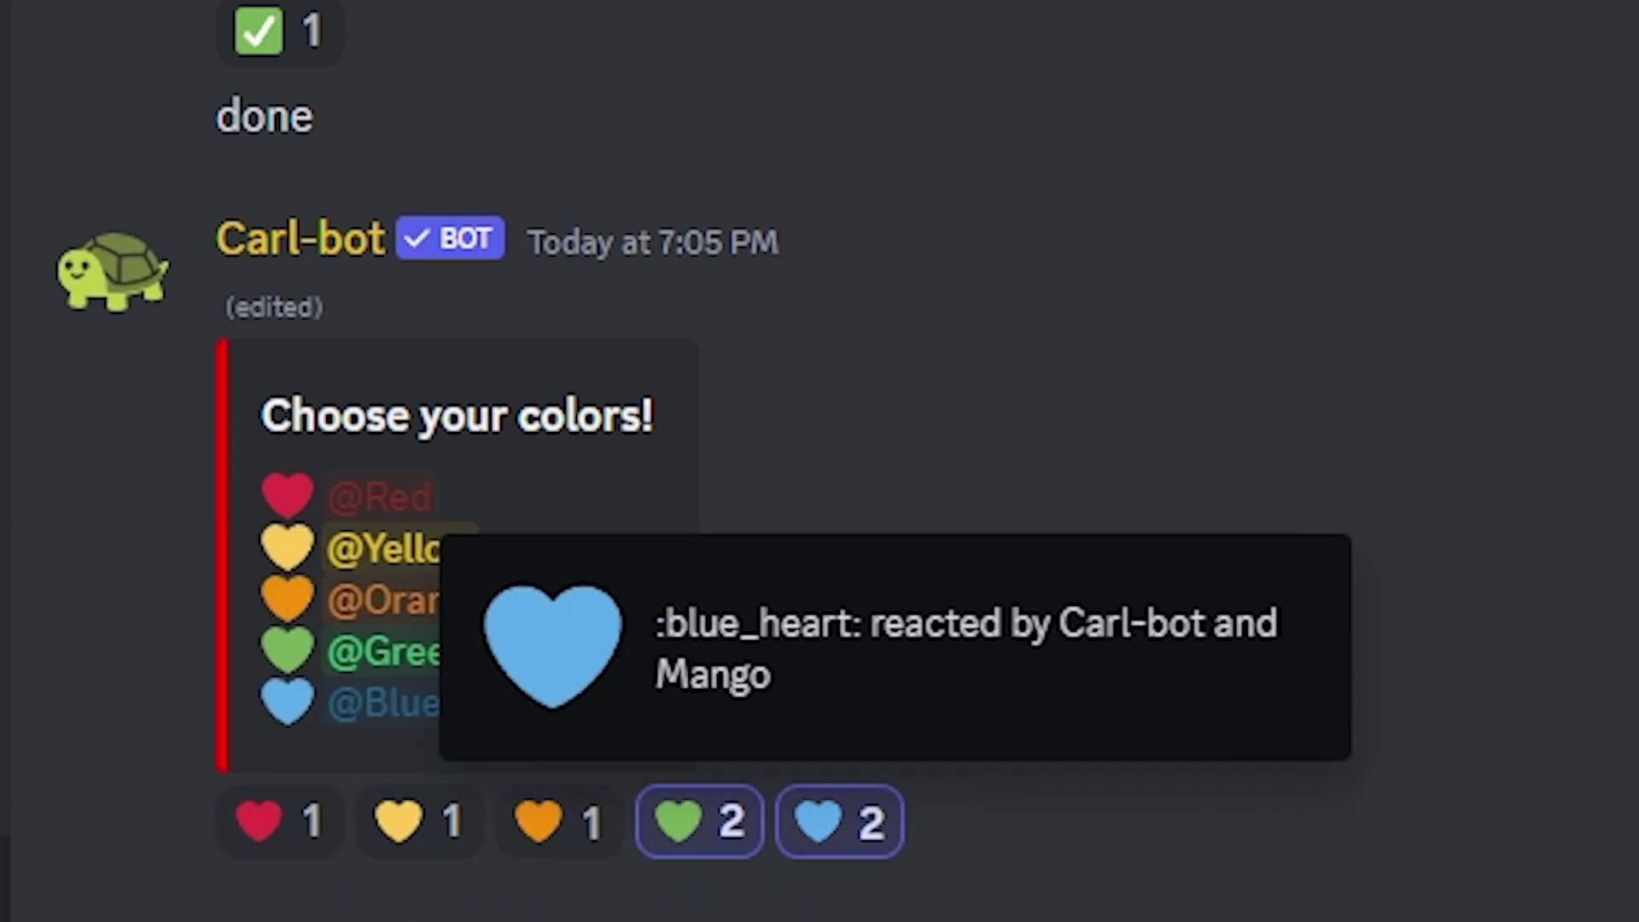
# React with the yellow heart followed by the orange heart, and check the server owner's profile for the assigned role.
pyautogui.click(418, 847)
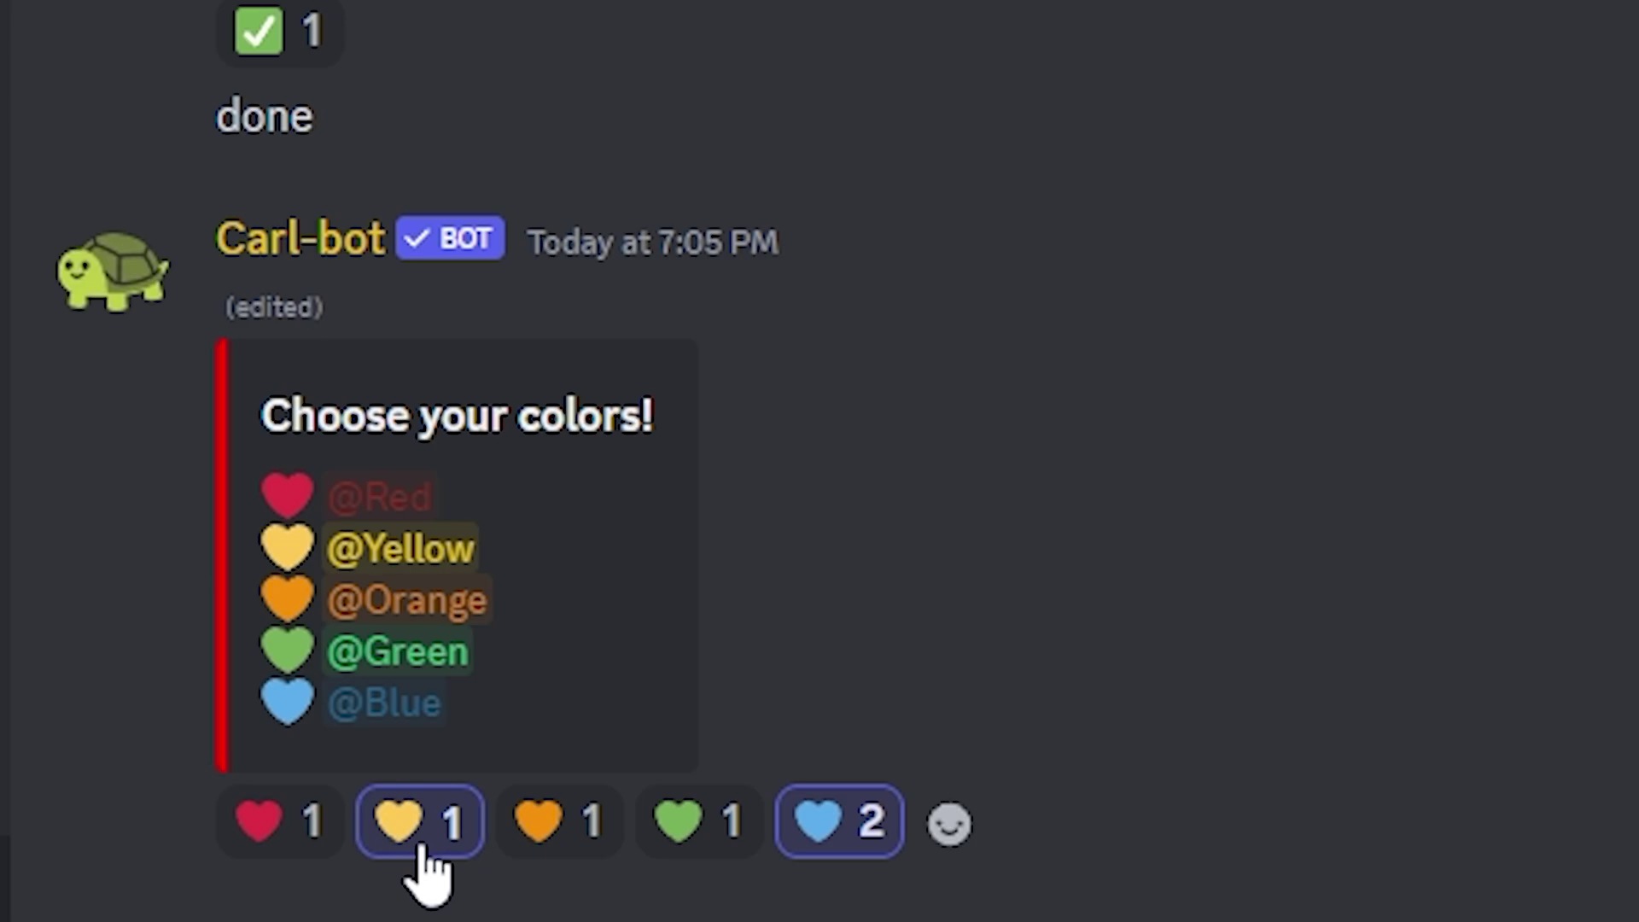
pyautogui.click(574, 845)
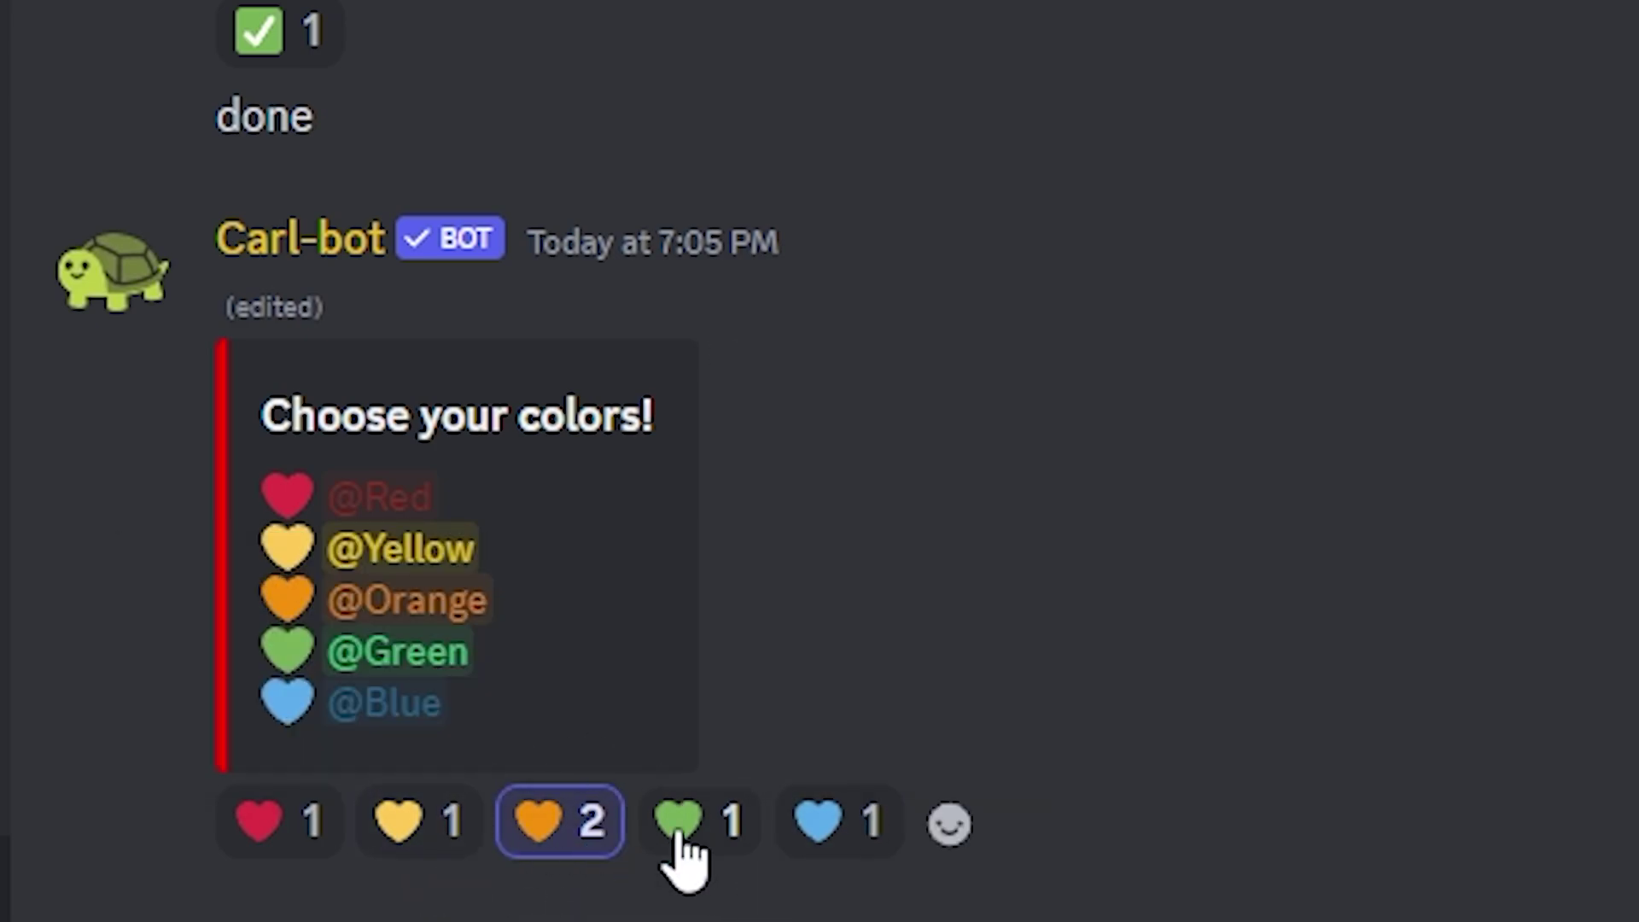
pyautogui.click(1562, 83)
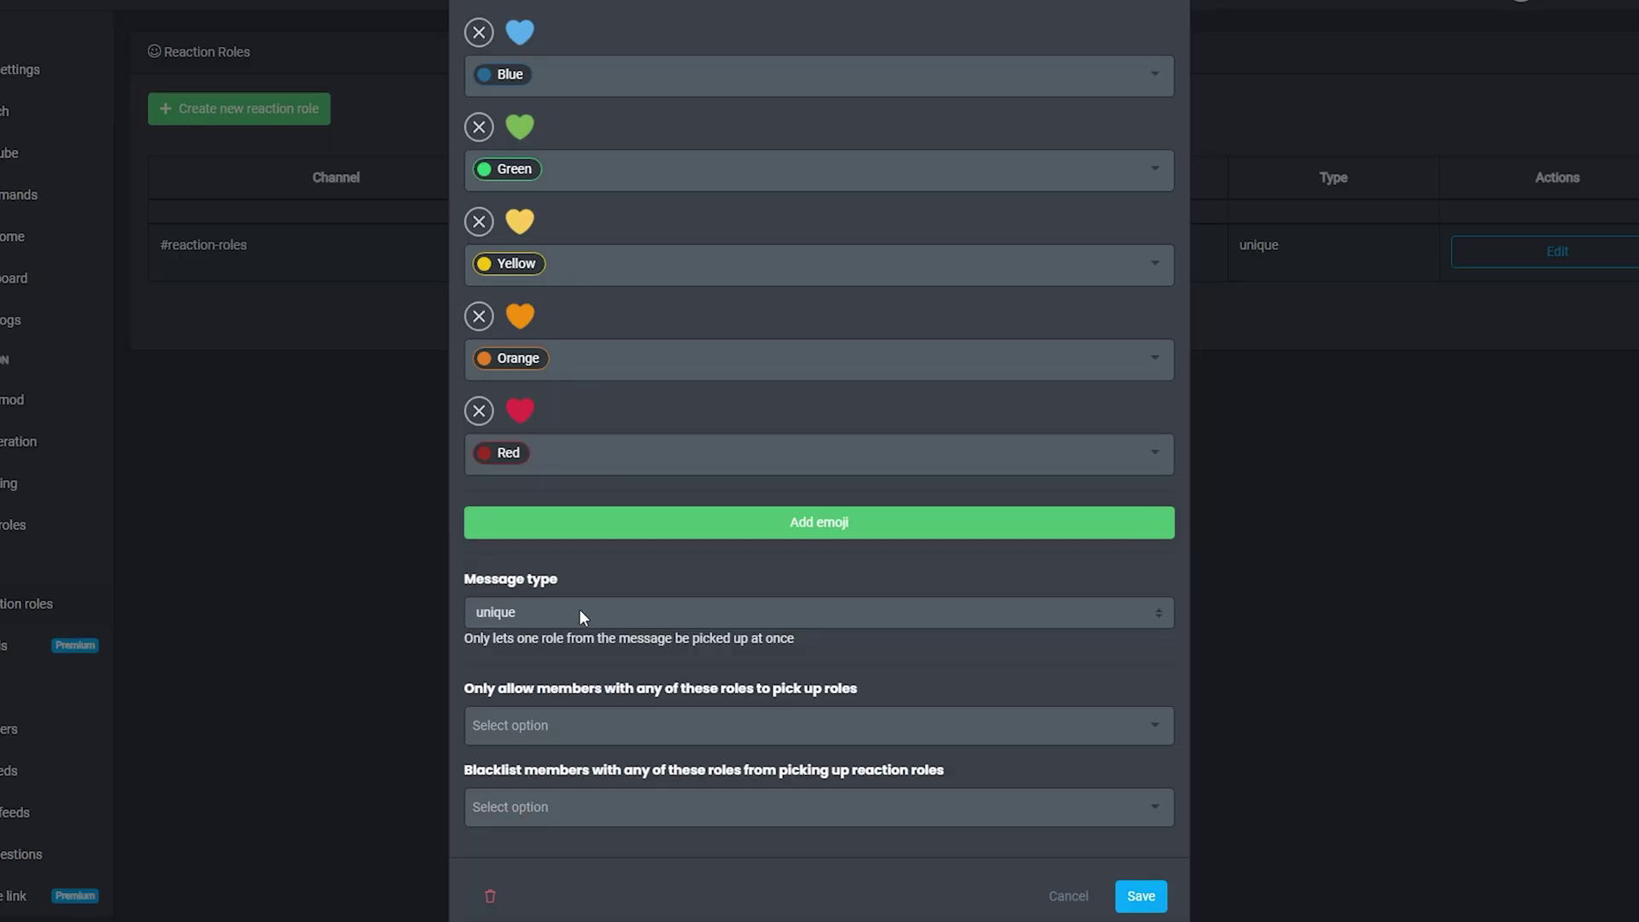
# In the Carl-bot dashboard, choose the verify message type and read its description, and reopen the list of types.
pyautogui.click(576, 612)
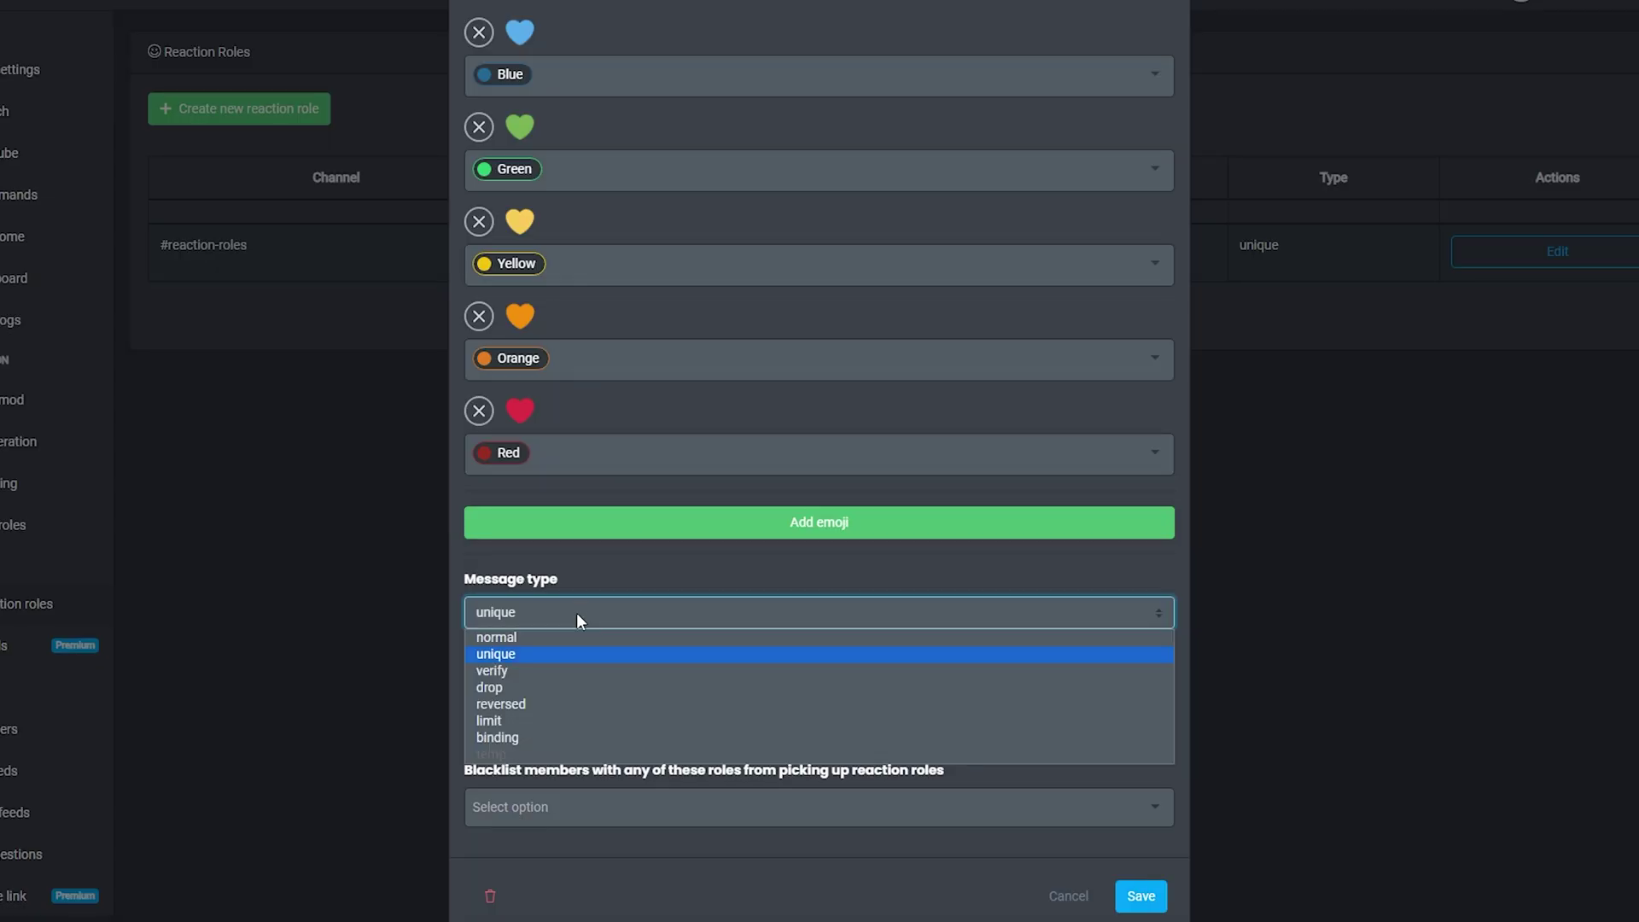
pyautogui.click(534, 672)
pyautogui.moveTo(465, 638); pyautogui.dragTo(702, 638)
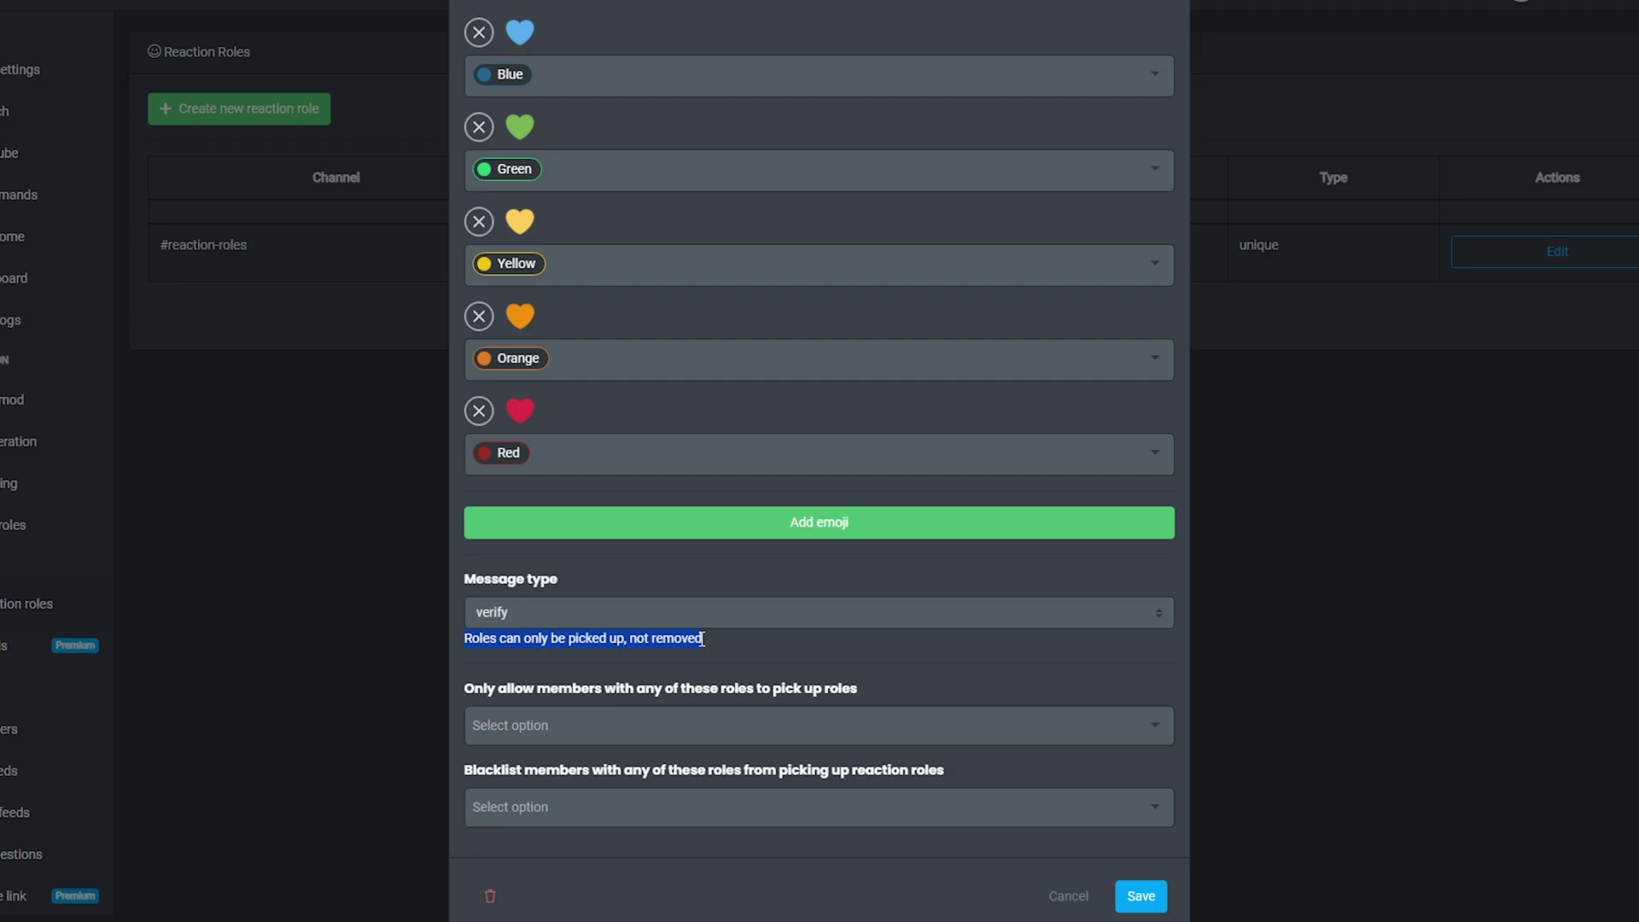
pyautogui.click(669, 611)
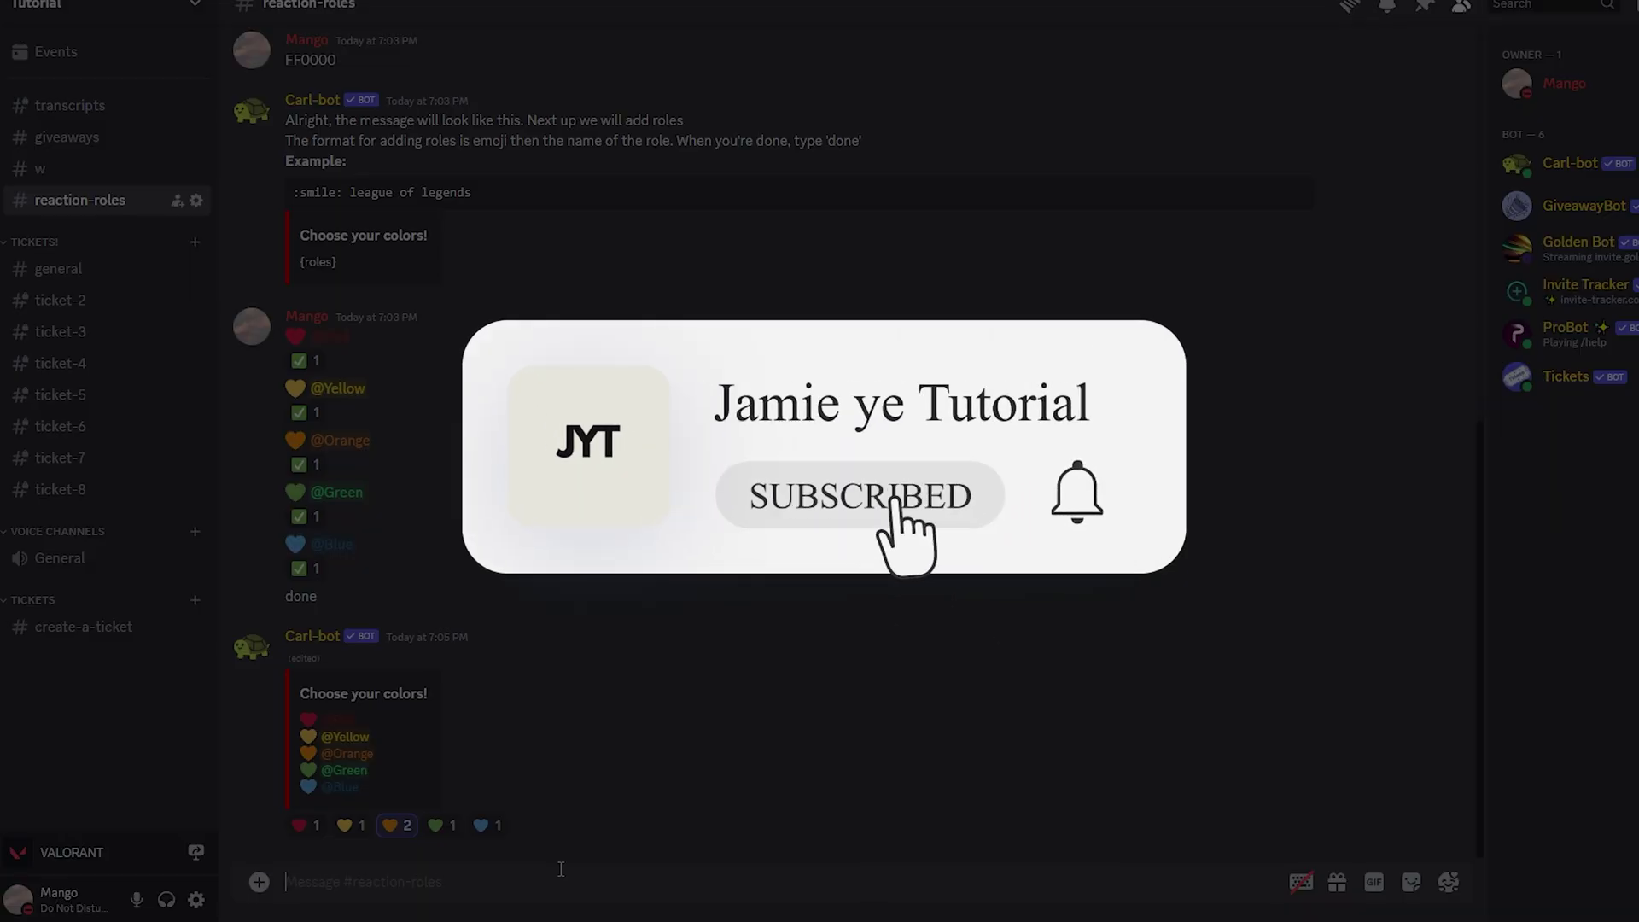